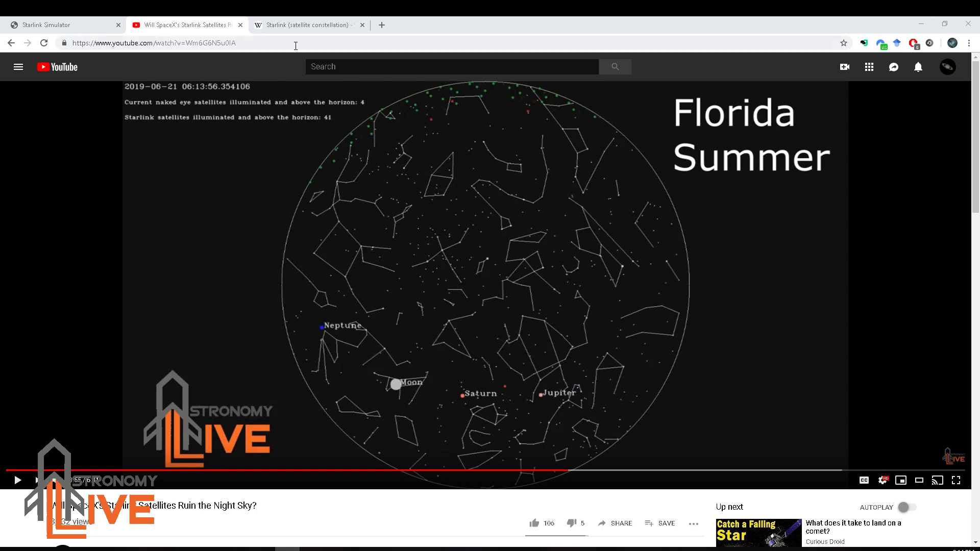
Examine the Wikipedia article on Starlink for the planned orbital shell altitudes.
click(298, 26)
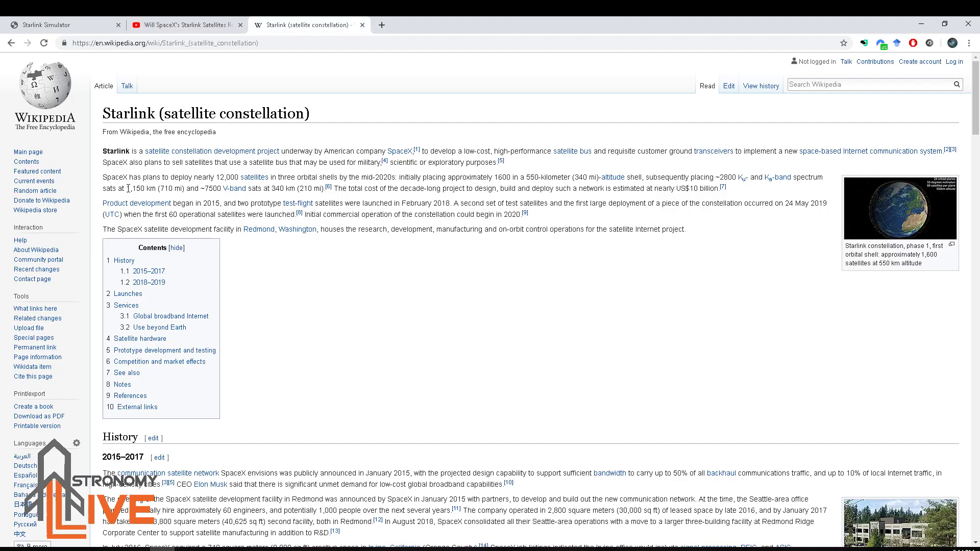
drag(127, 188, 160, 188)
drag(271, 188, 290, 188)
drag(526, 177, 557, 178)
click(558, 262)
Switch to the Starlink Simulator site and review its home page introduction, chart options and web address.
key(ctrl+1)
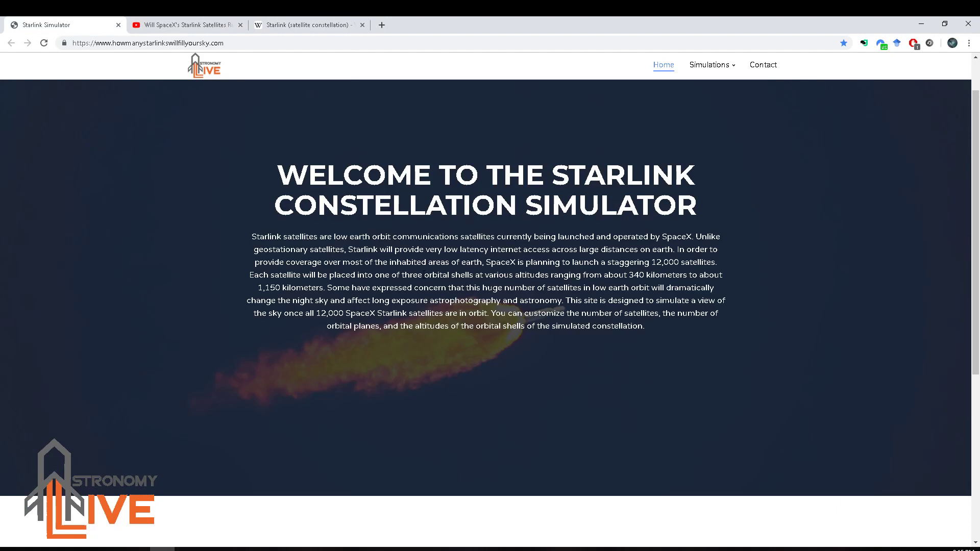
scroll(423, 278, down, 3)
scroll(409, 268, down, 3)
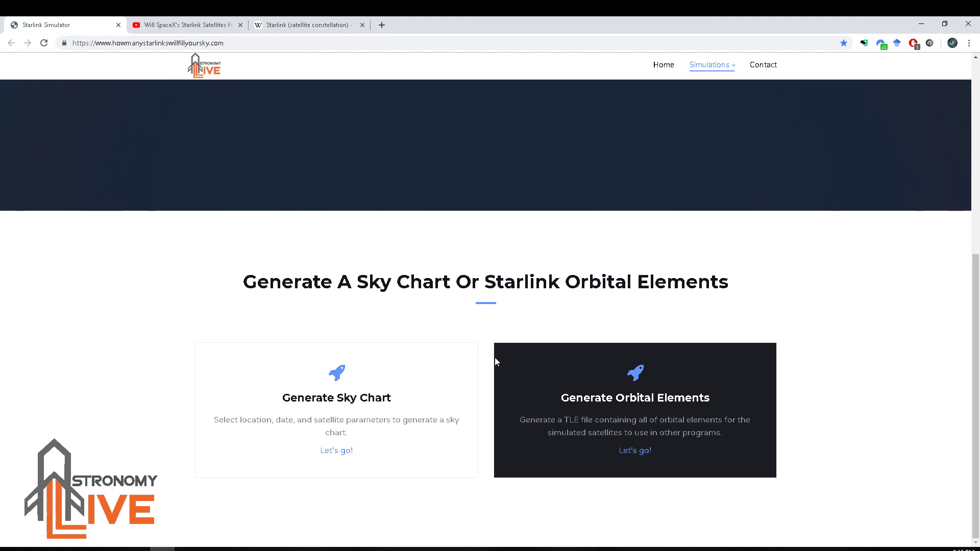
scroll(196, 101, up, 5)
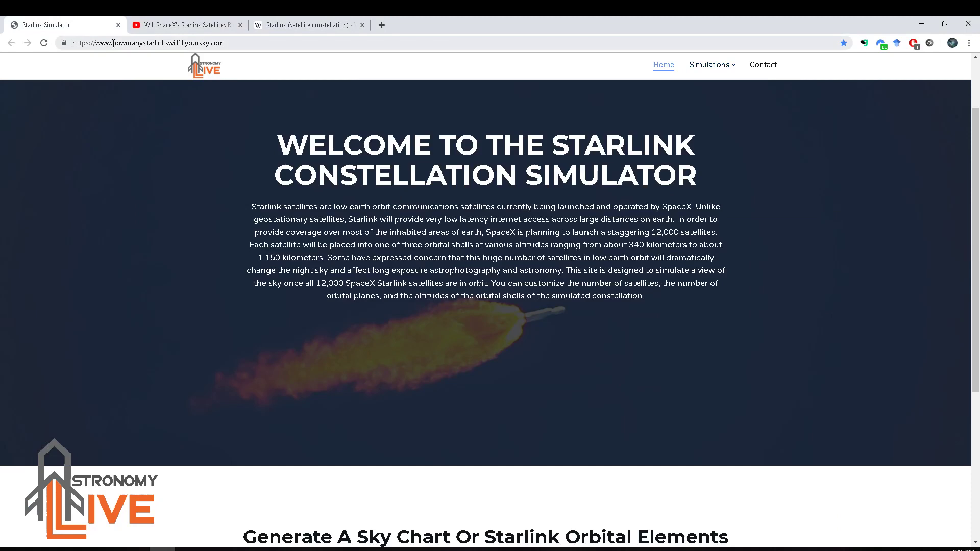
drag(112, 44, 231, 50)
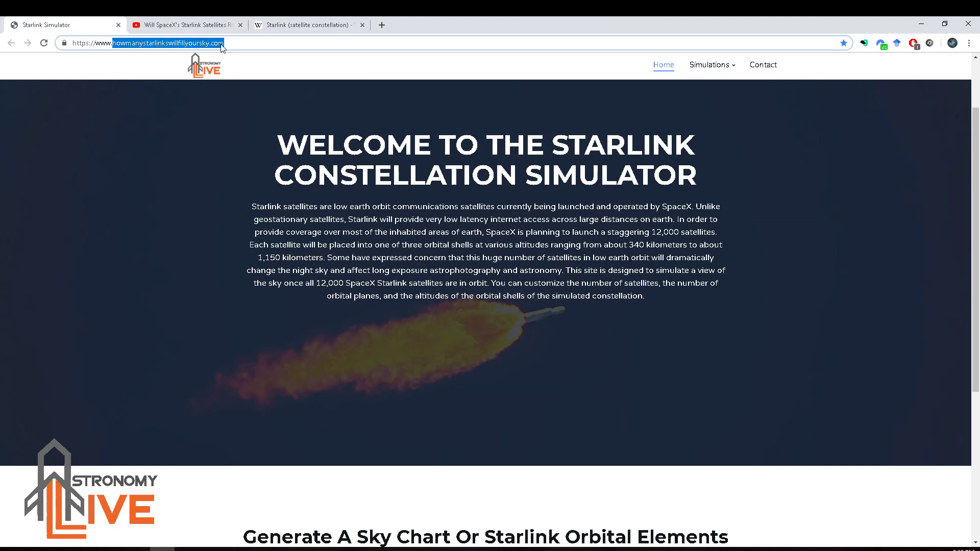
Open the Sky Chart simulation form and bring its location, time and constellation fields into view.
mouse_move(709, 64)
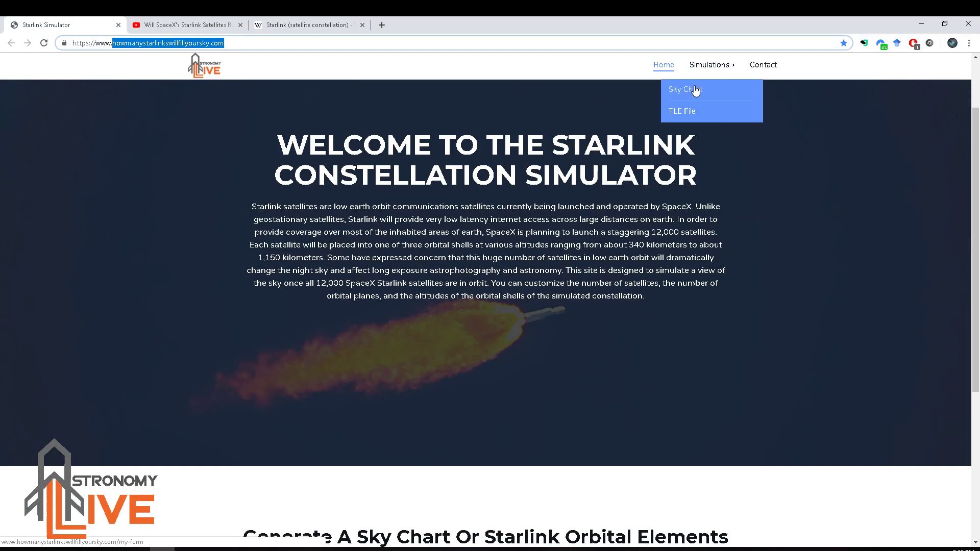
click(695, 90)
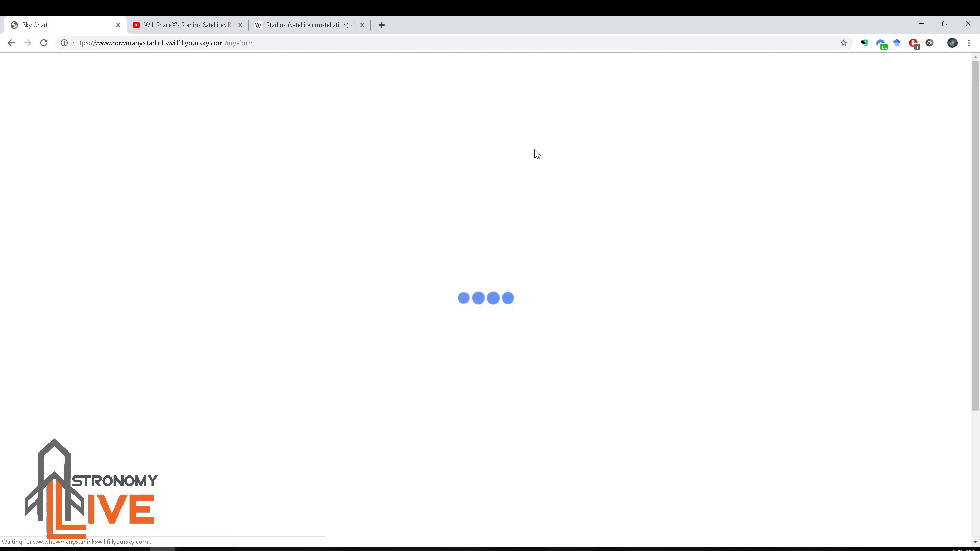
scroll(467, 242, down, 3)
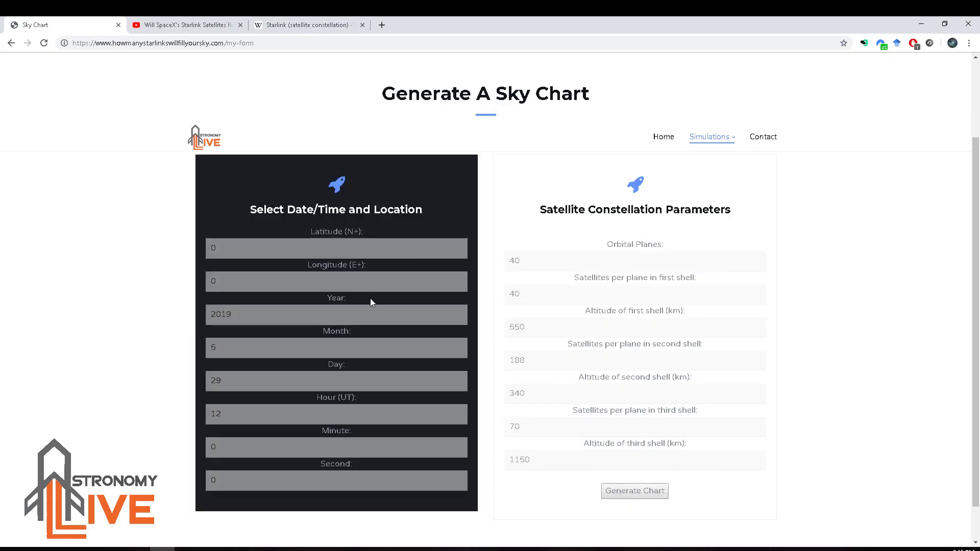
scroll(357, 296, down, 1)
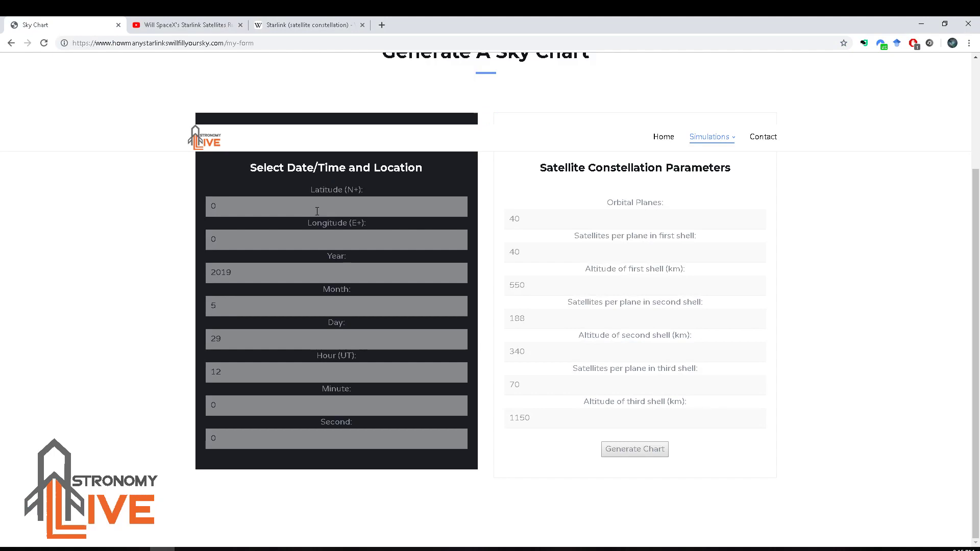
Set the observing location to longitude -80 and latitude 27.
double_click(212, 211)
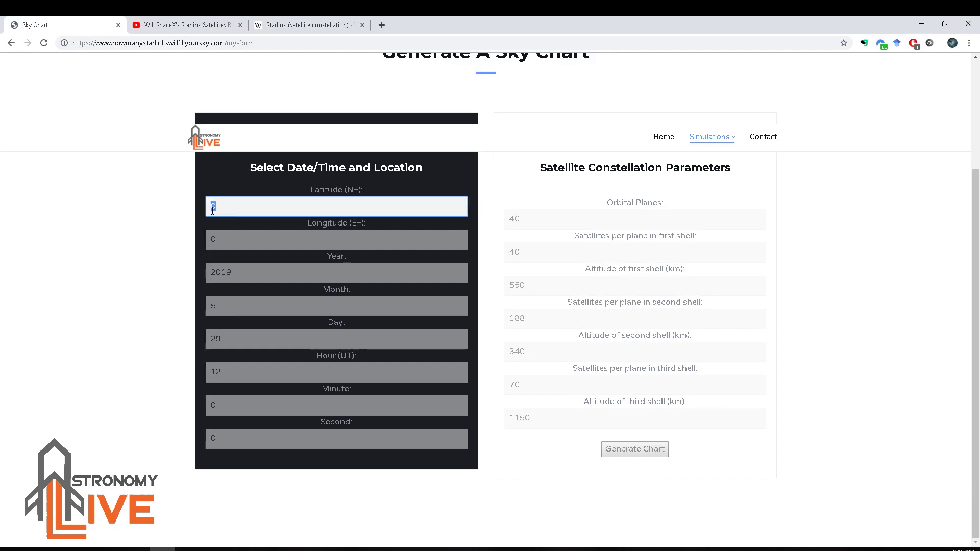
click(237, 240)
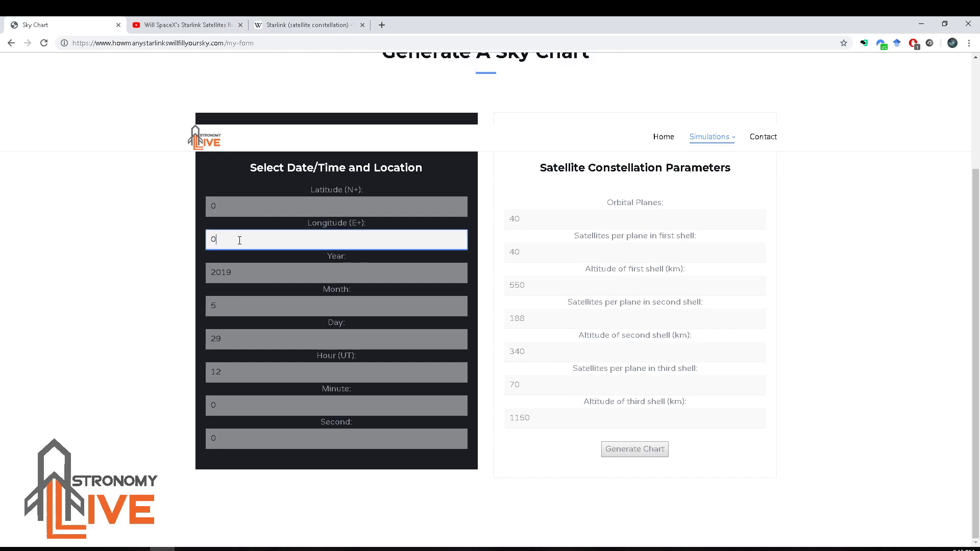
double_click(233, 207)
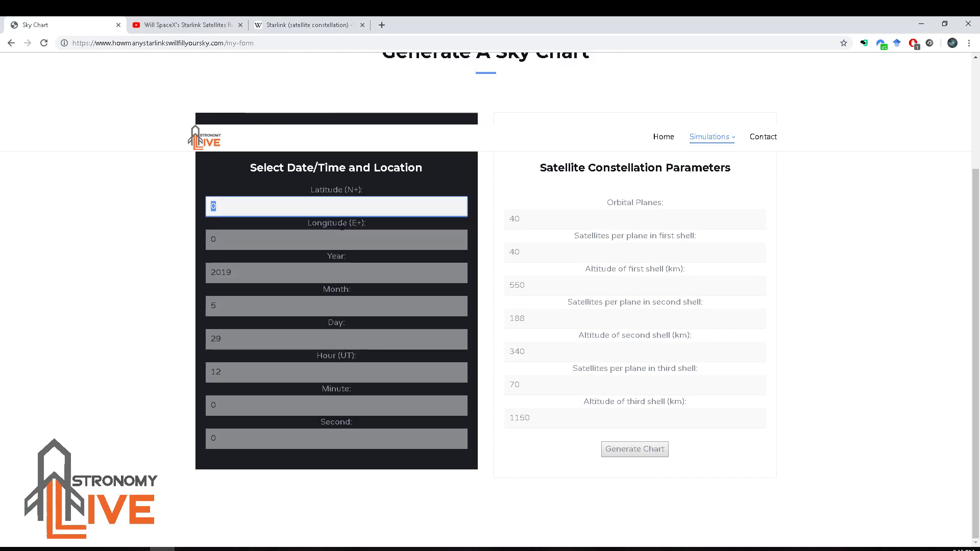
drag(367, 223, 293, 235)
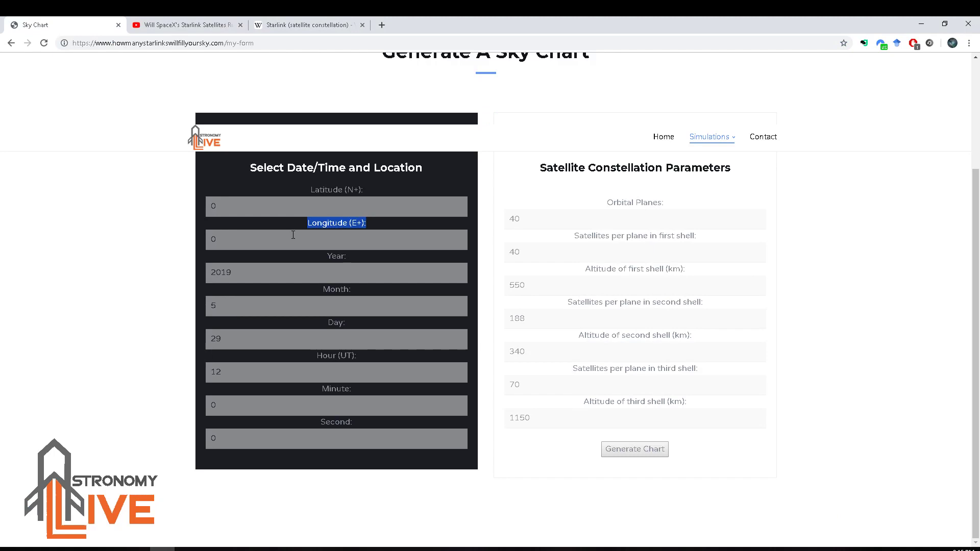
double_click(249, 244)
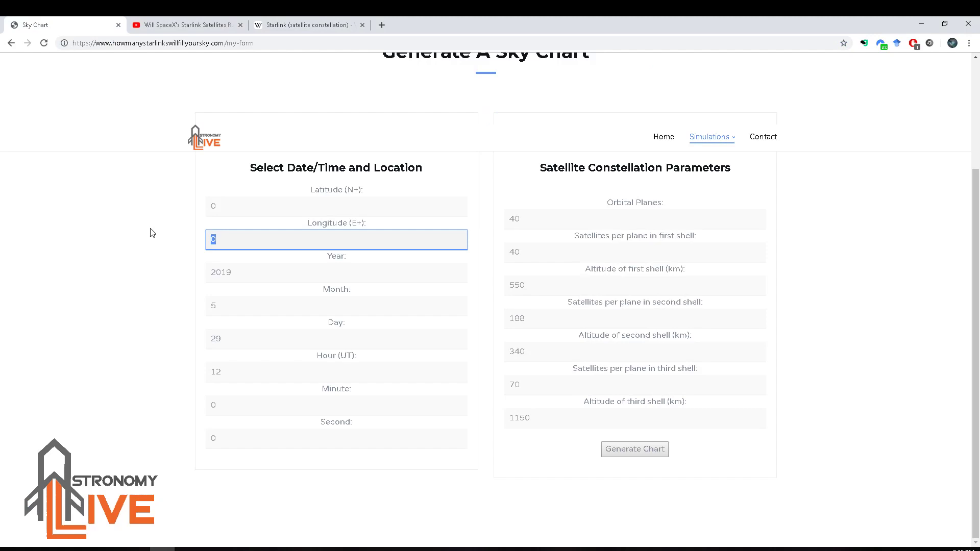
text(-80)
drag(227, 242, 225, 232)
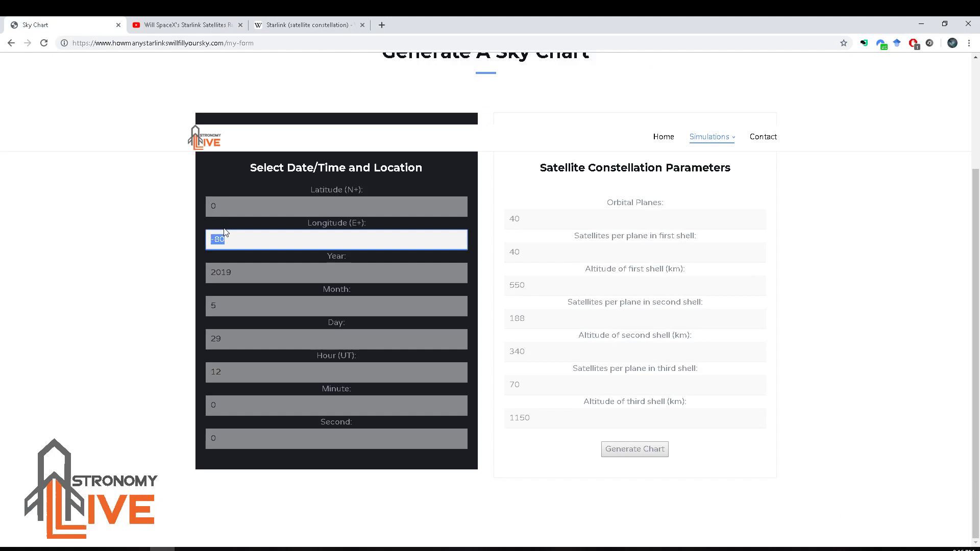
double_click(232, 202)
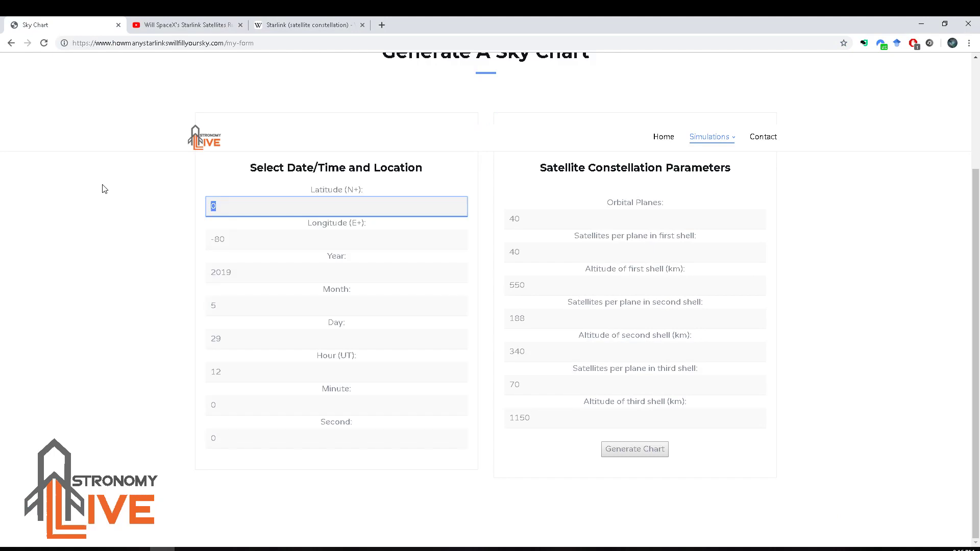
text(27)
Set the chart's day to 31, the UT hour to 1 and the minute to 16.
click(246, 278)
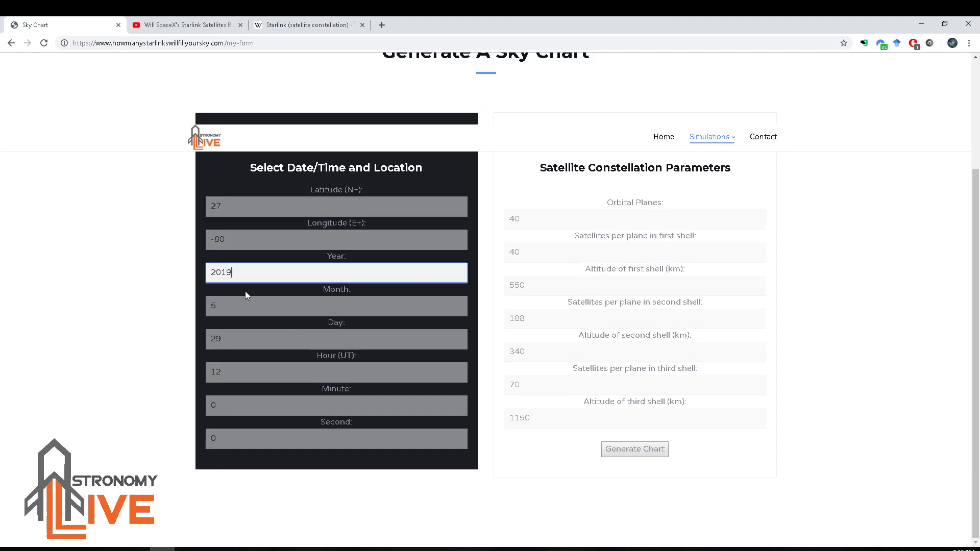
click(245, 305)
drag(245, 306, 191, 309)
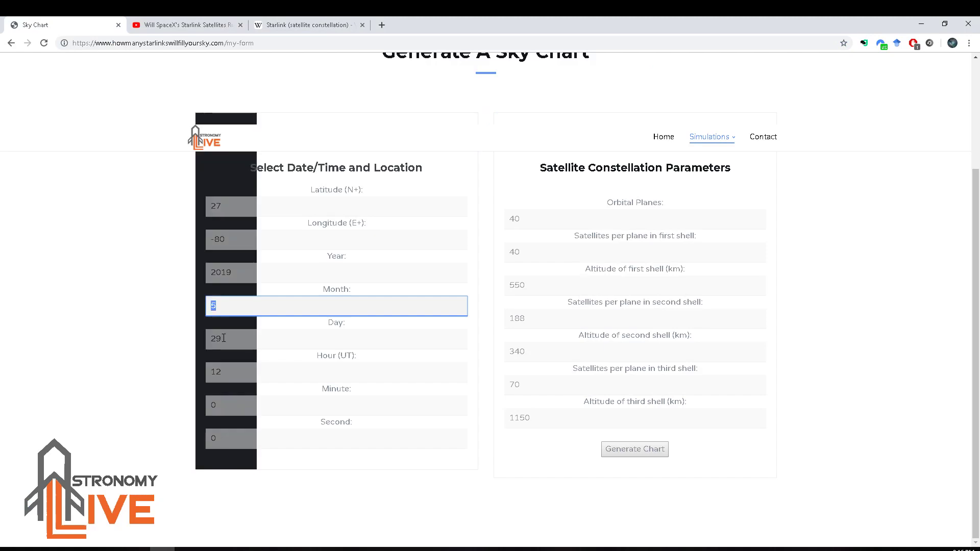
key(Tab)
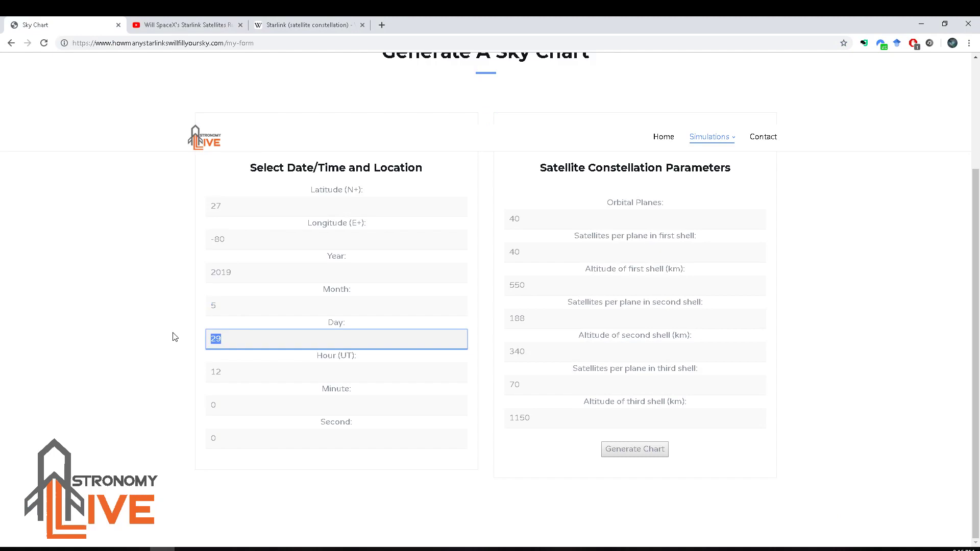
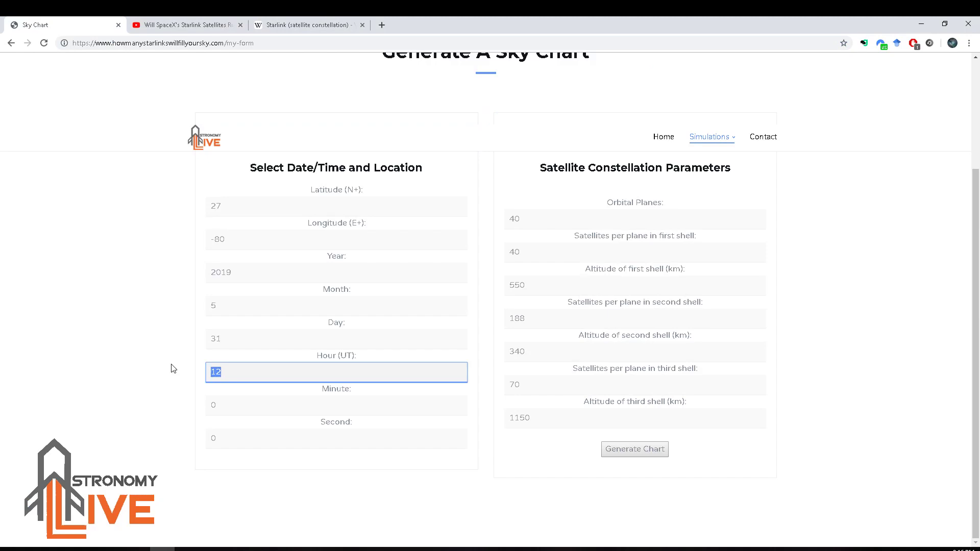
text(1)
click(222, 408)
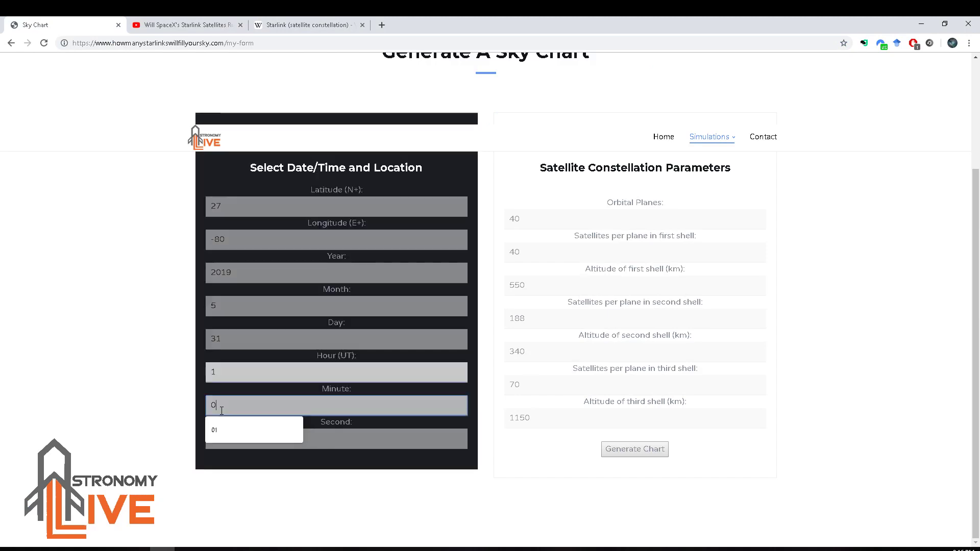
key(BackSpace)
text(1)
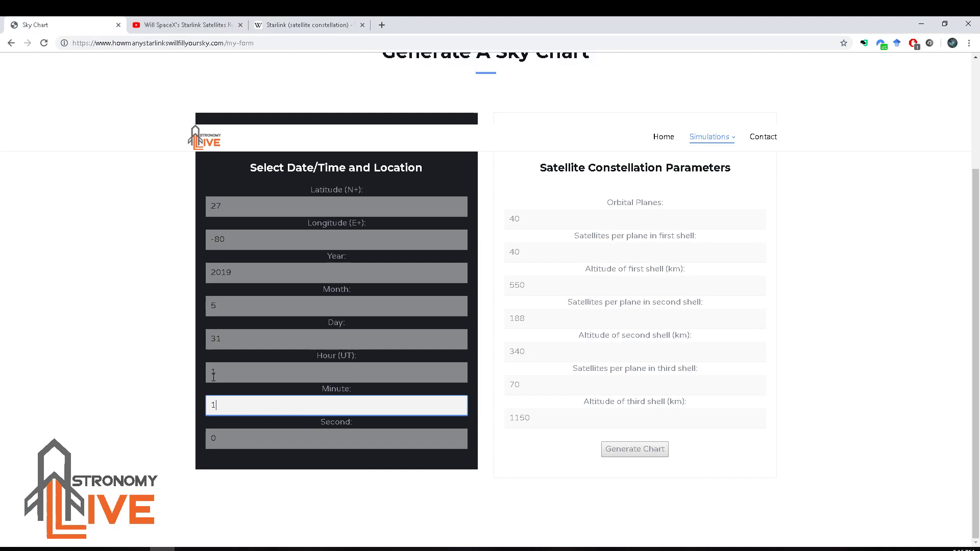
text(6)
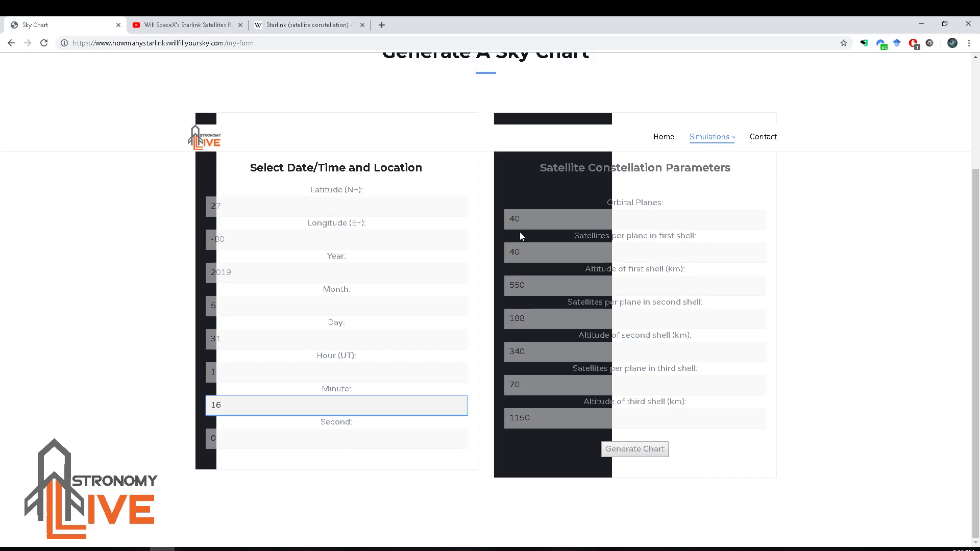
Review the satellite constellation parameters: orbital planes, satellites per plane and altitude of each of the three shells.
click(520, 232)
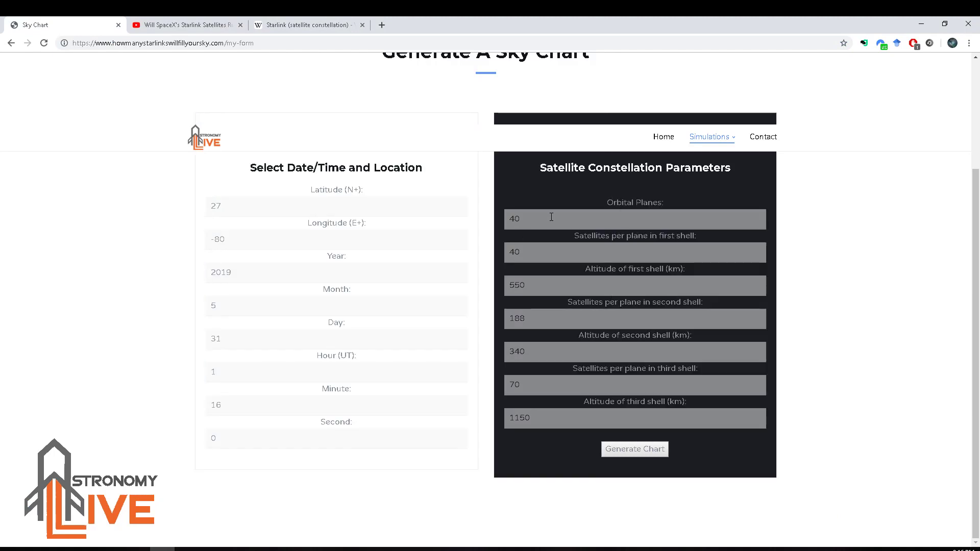
click(538, 225)
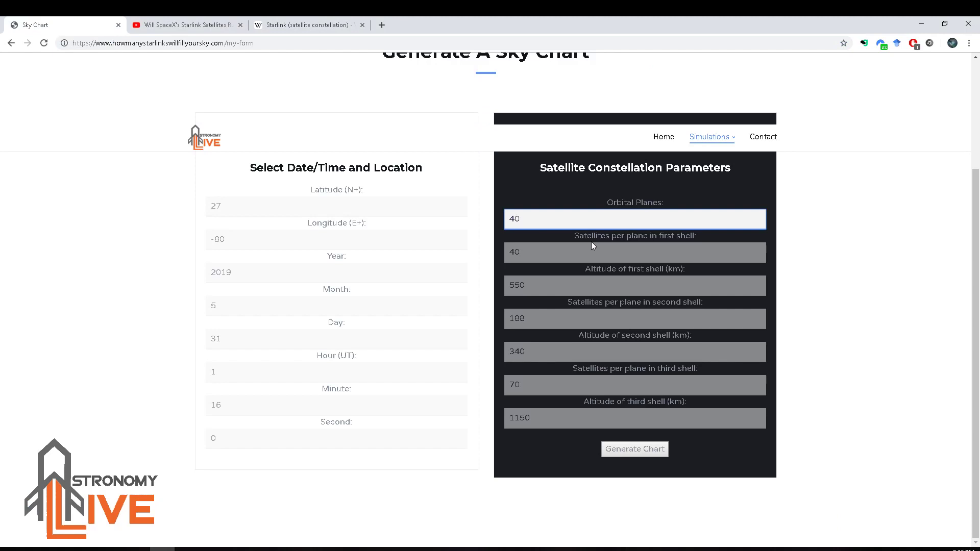
key(ctrl+a)
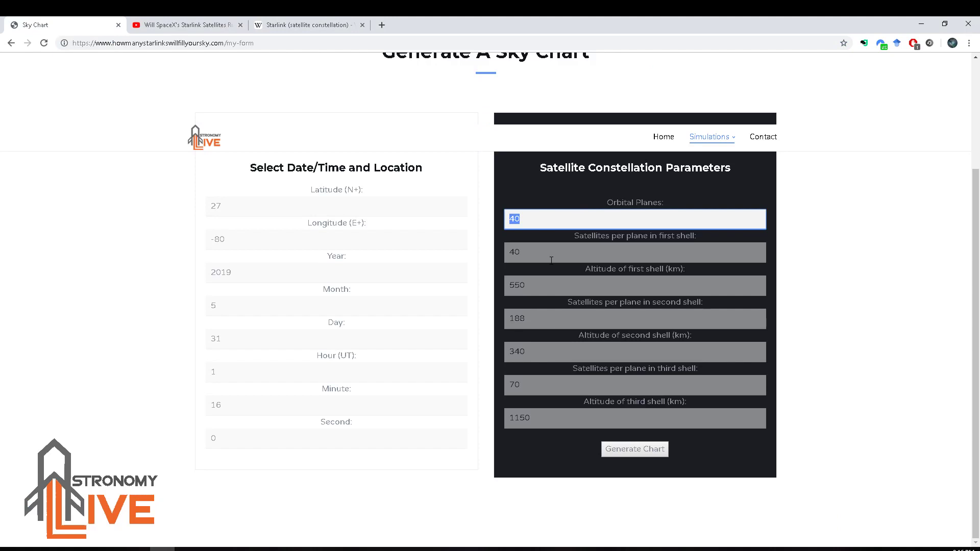
click(548, 256)
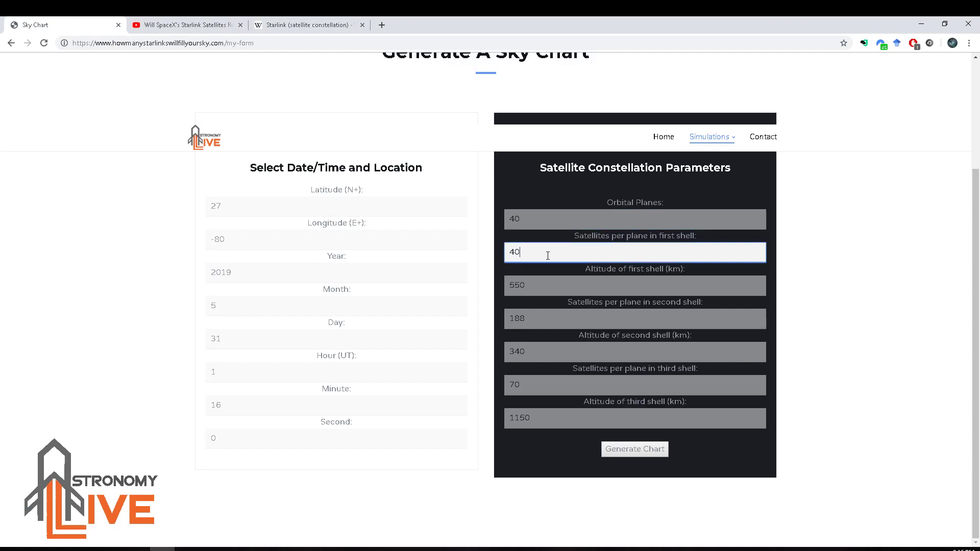
click(566, 220)
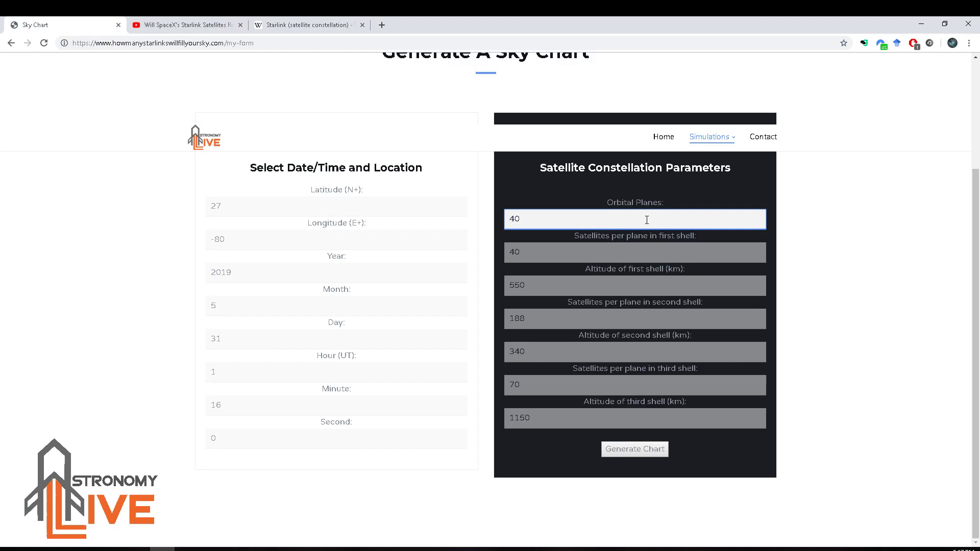
click(555, 253)
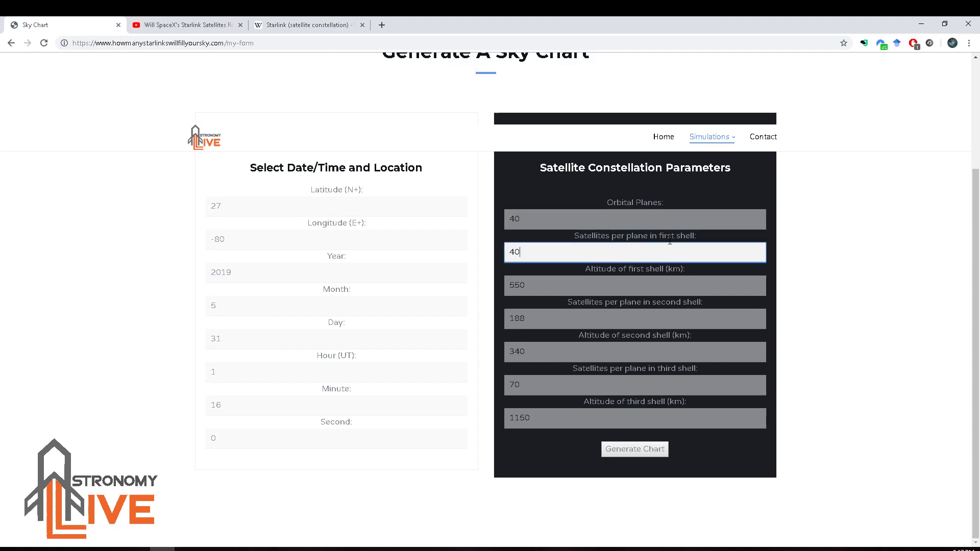
click(600, 320)
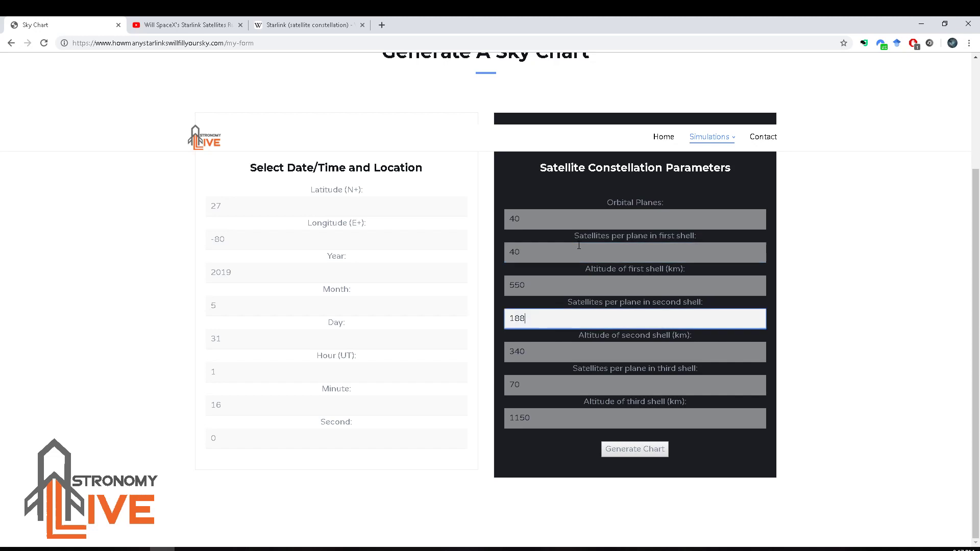
click(546, 247)
key(shift+Tab)
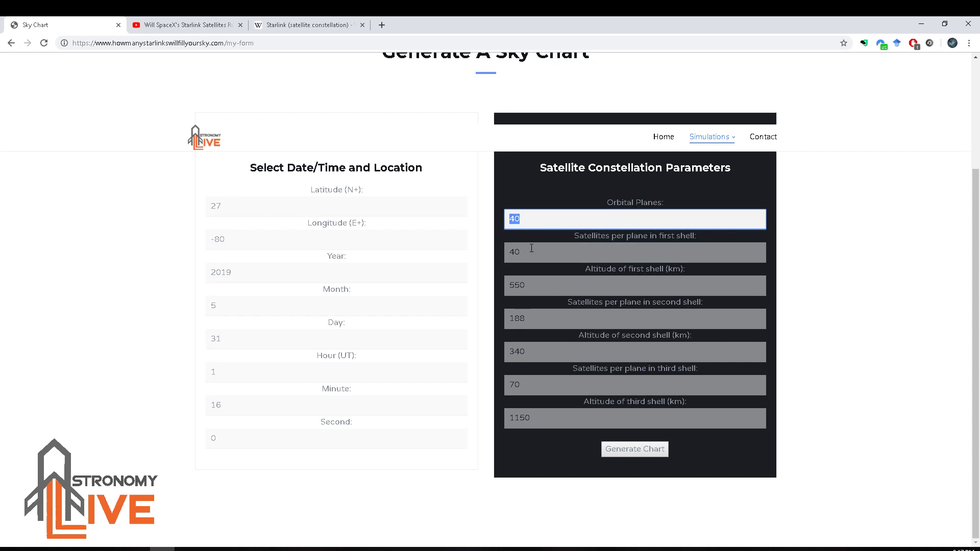
click(530, 282)
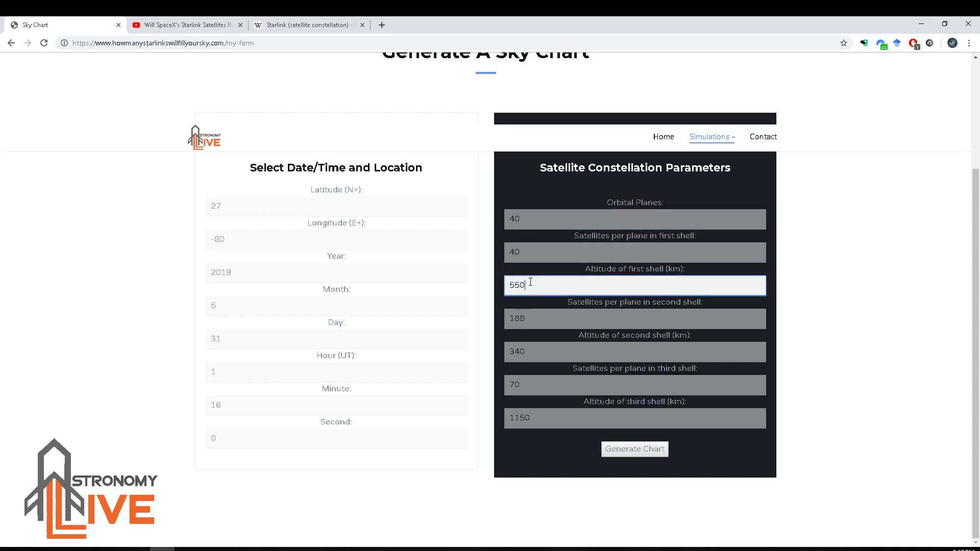
click(566, 319)
click(549, 351)
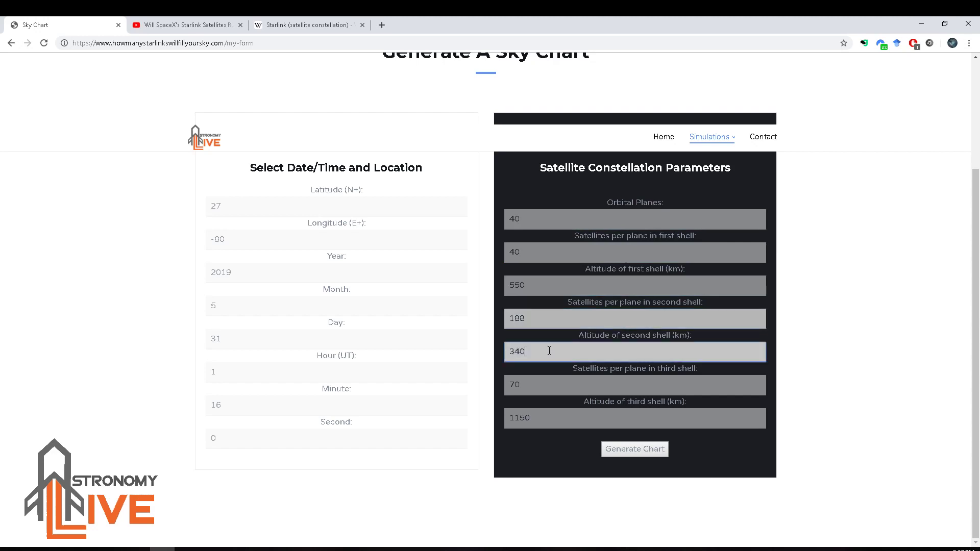
click(539, 386)
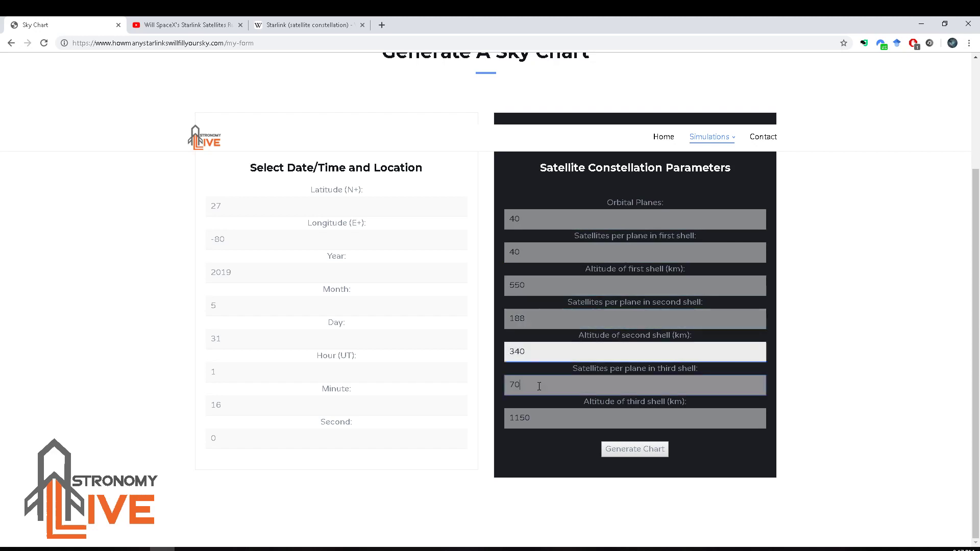
click(541, 423)
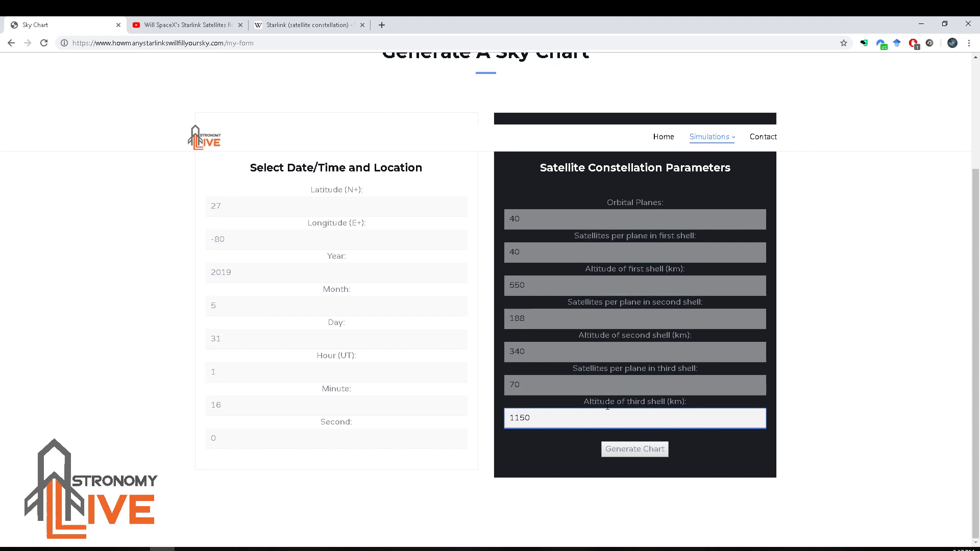
Generate the sky chart from the entered location, time and constellation parameters, then return to the form.
click(635, 449)
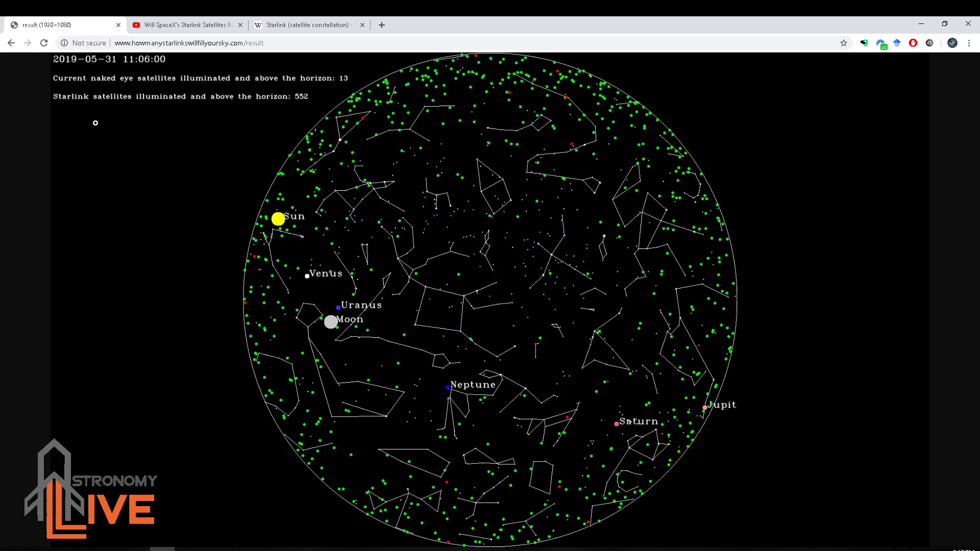
key(alt+Left)
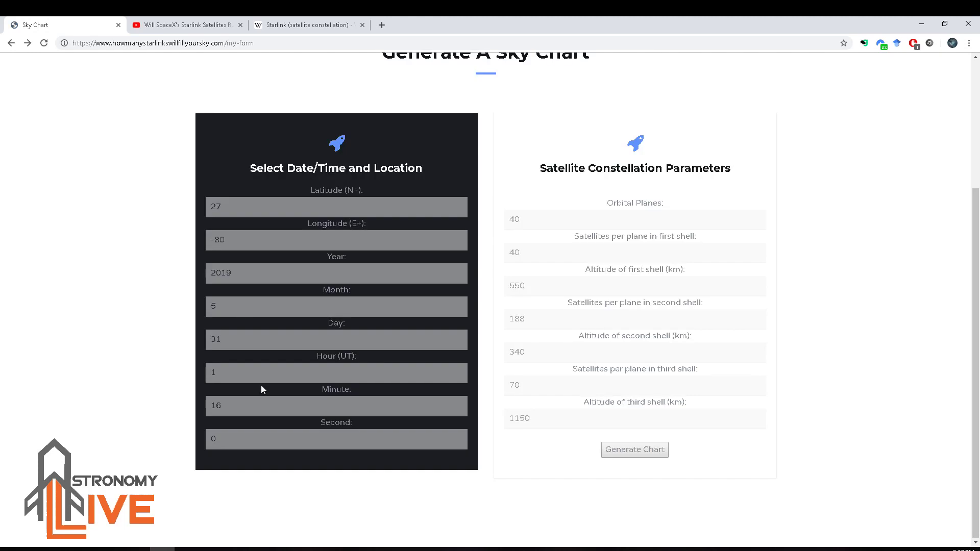
click(214, 373)
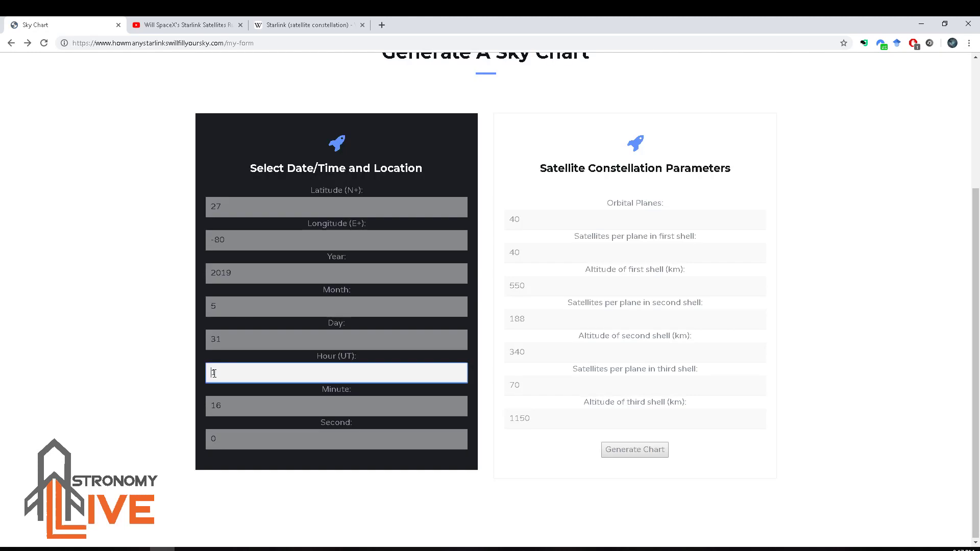
text(0)
click(228, 403)
click(218, 369)
double_click(229, 372)
click(227, 375)
key(BackSpace)
key(BackSpace)
text(1)
drag(214, 404, 233, 409)
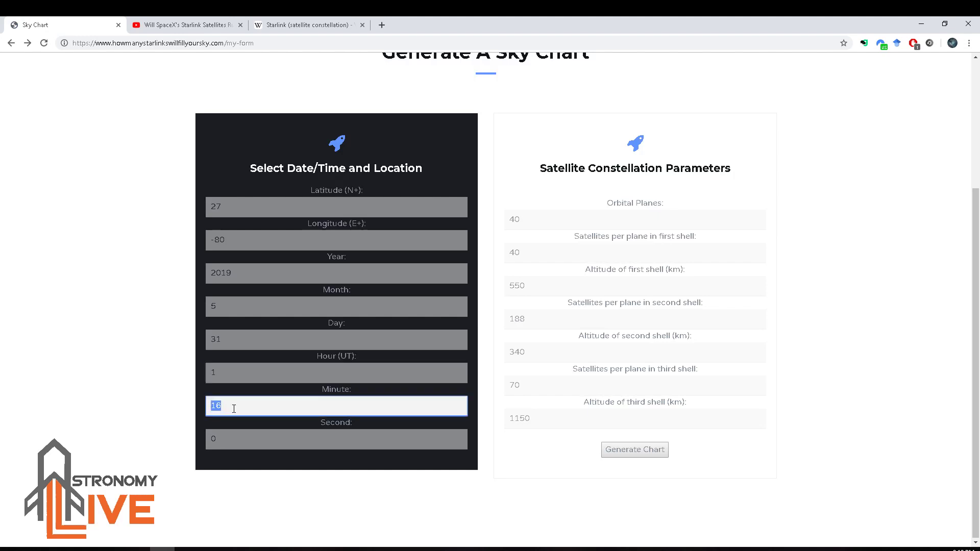
click(228, 380)
drag(212, 406, 235, 410)
Set the chart's UT hour to the two-digit value 01.
click(223, 376)
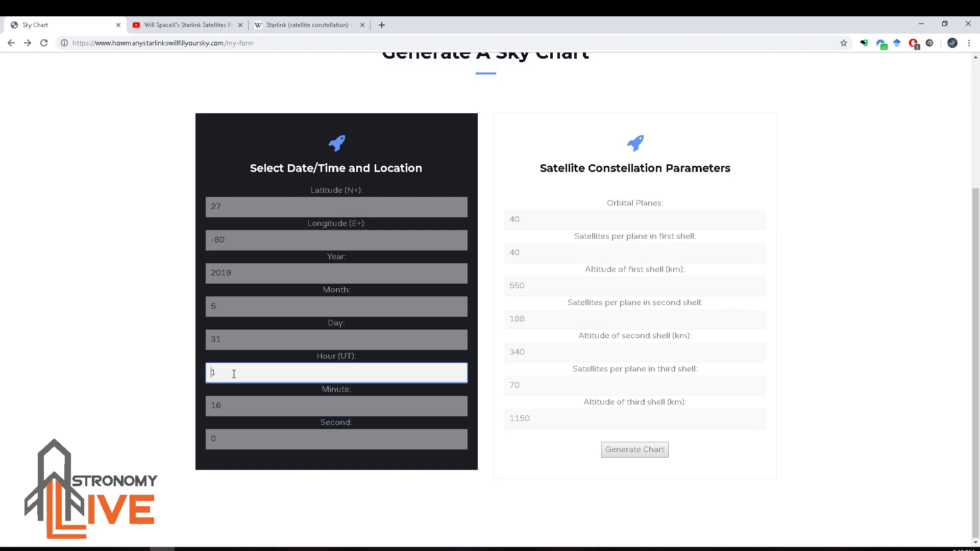
text(0)
drag(228, 380, 163, 377)
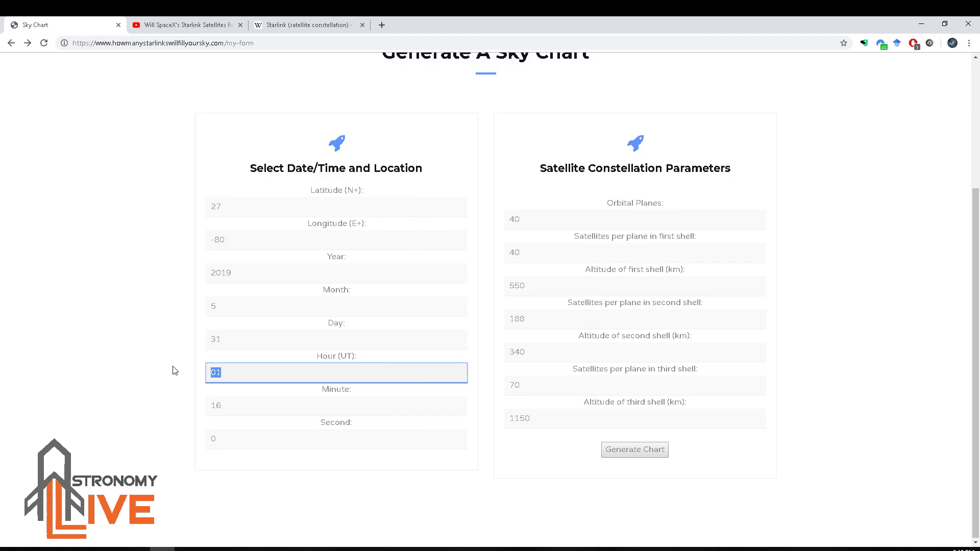
click(225, 376)
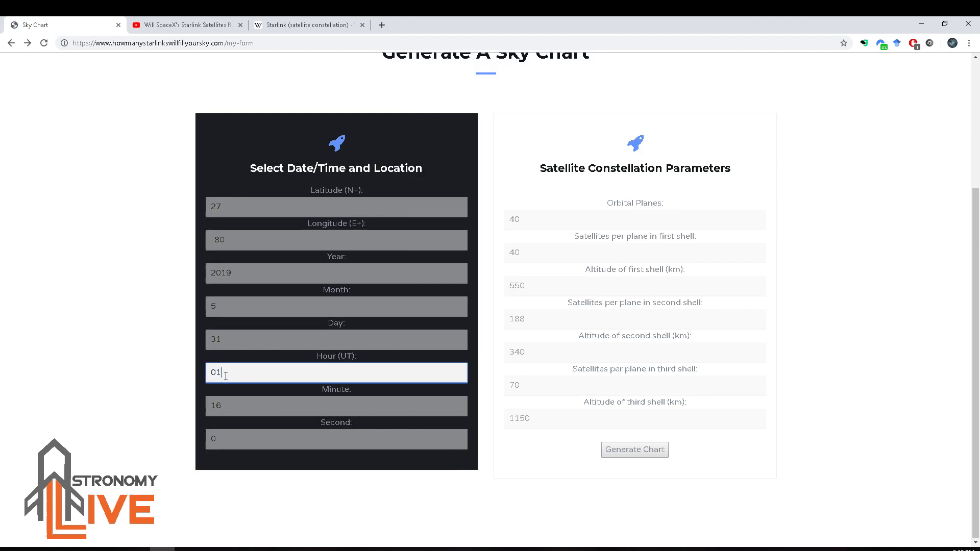
double_click(226, 376)
text(1)
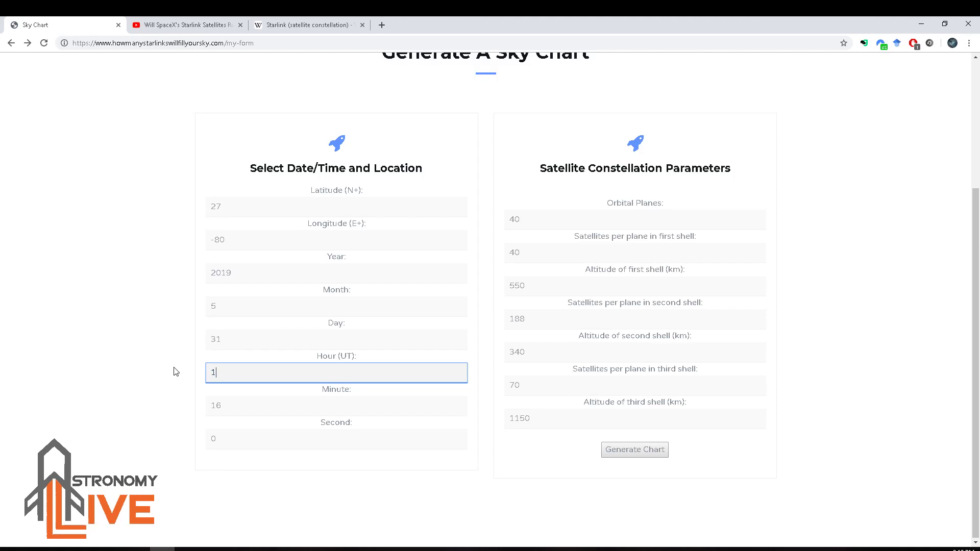
text(0)
double_click(213, 372)
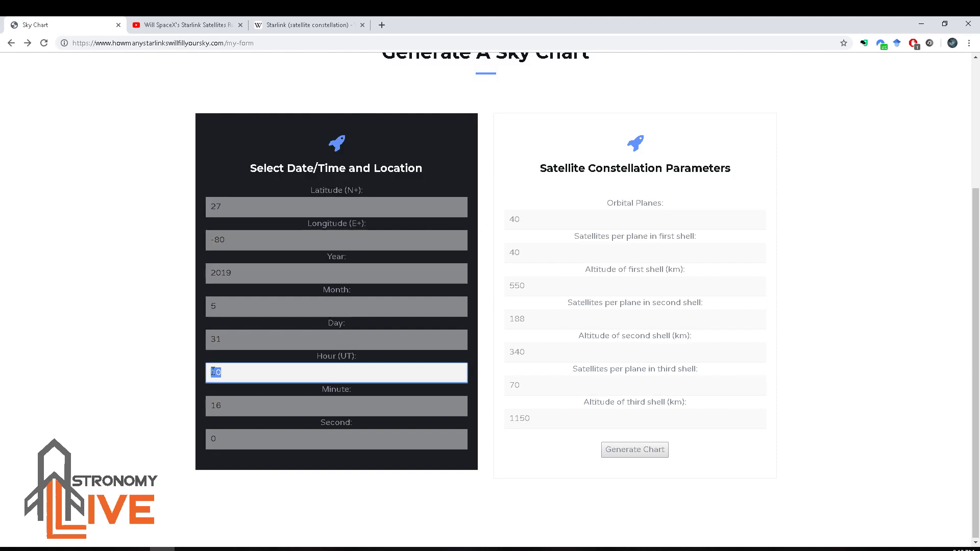
text(01)
drag(242, 401, 208, 400)
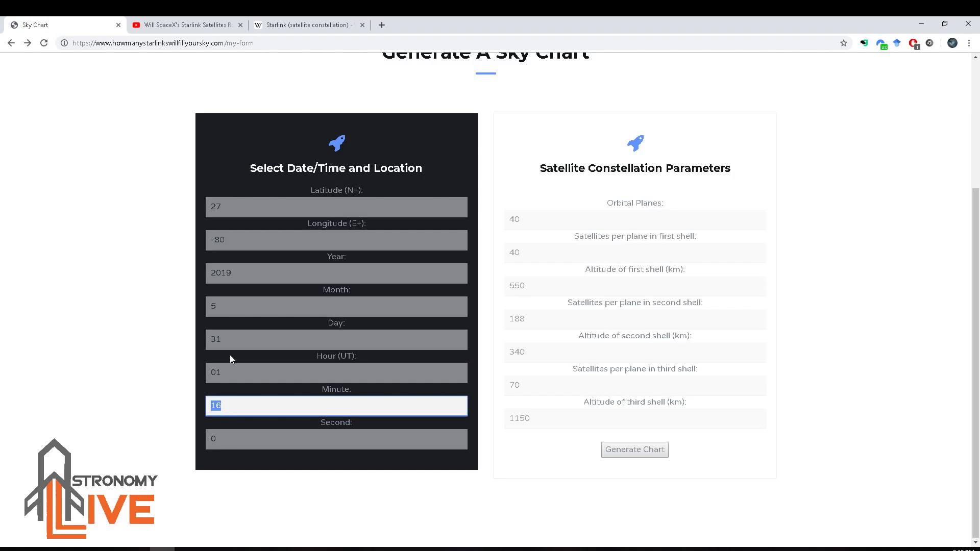
Set the chart's month to the two-digit value 05.
click(209, 309)
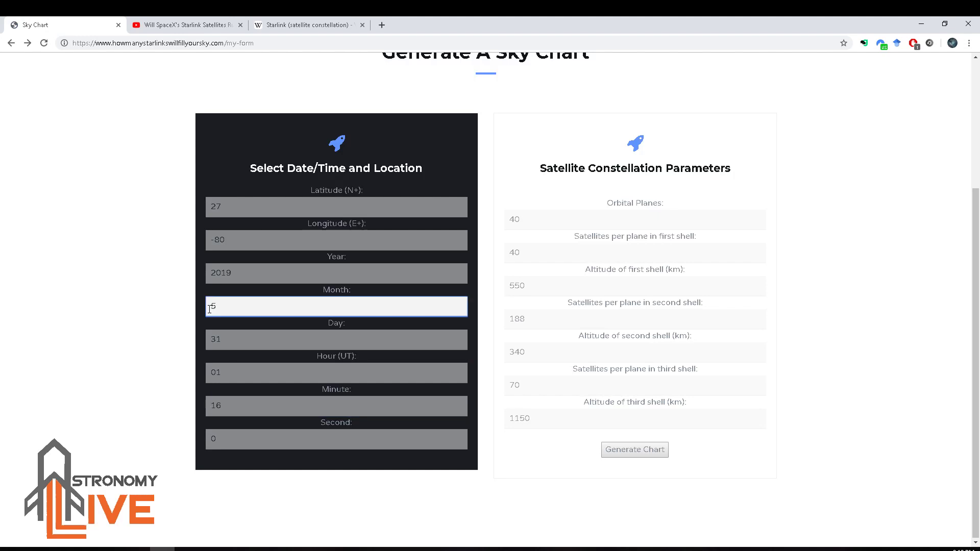
text(0)
key(Tab)
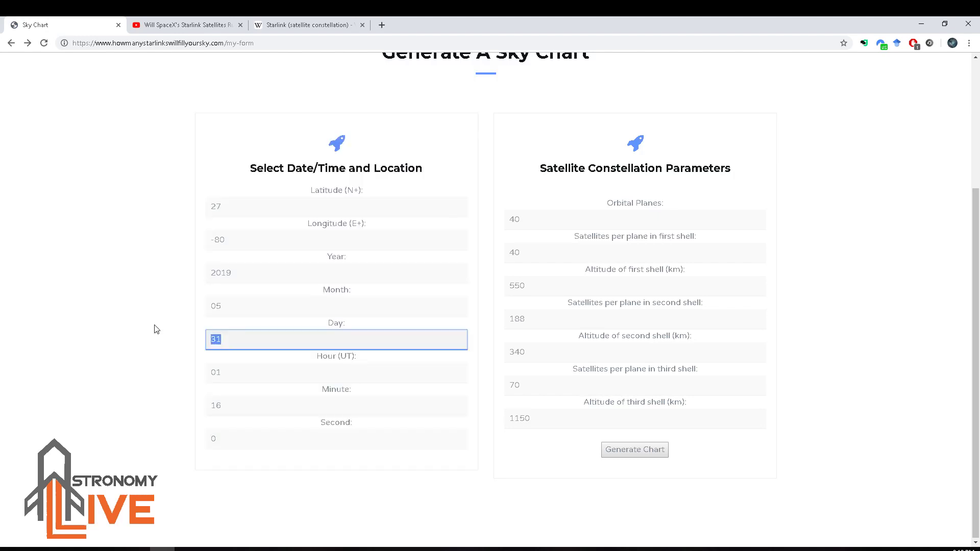
Set the chart's day to 1 and generate the sky chart.
key(BackSpace)
text(1)
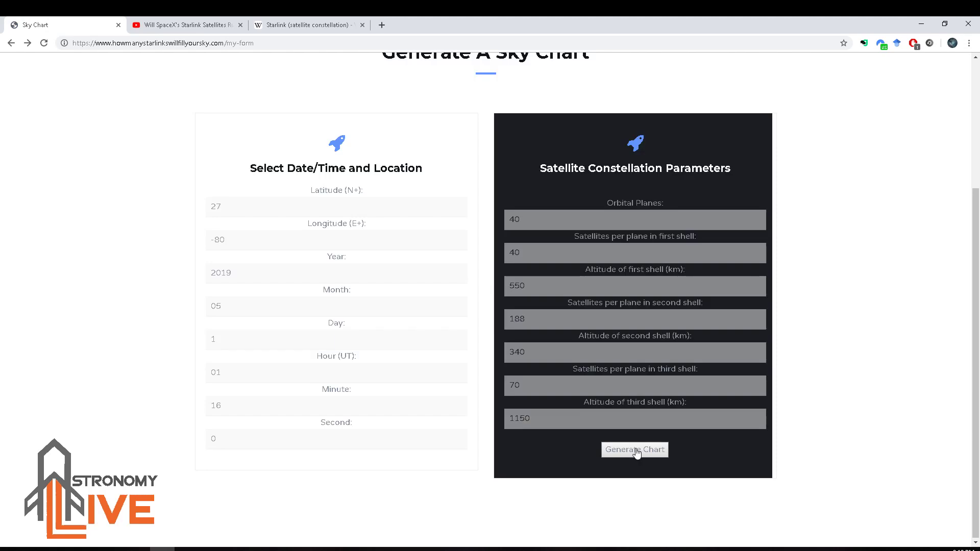
click(636, 450)
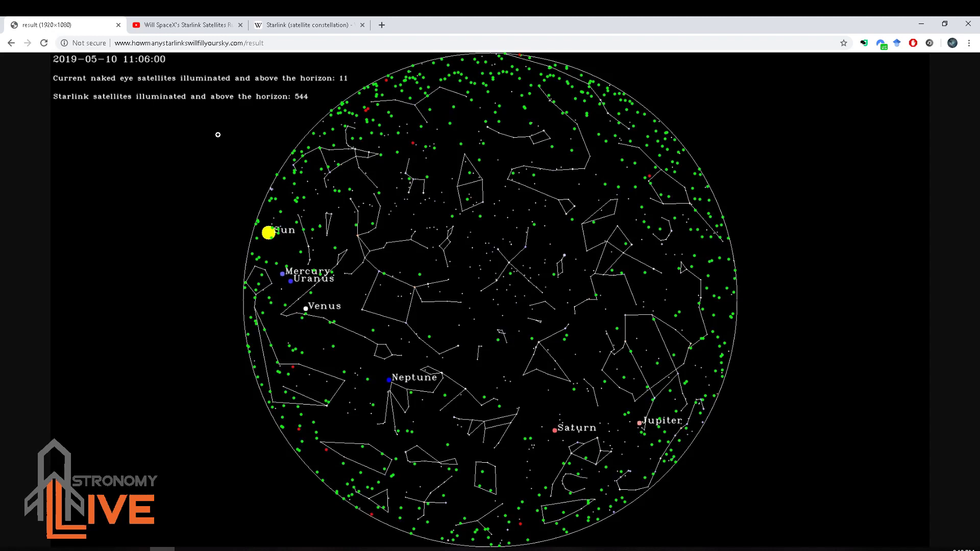
Return to the form and set the chart's day to 01.
key(alt+Left)
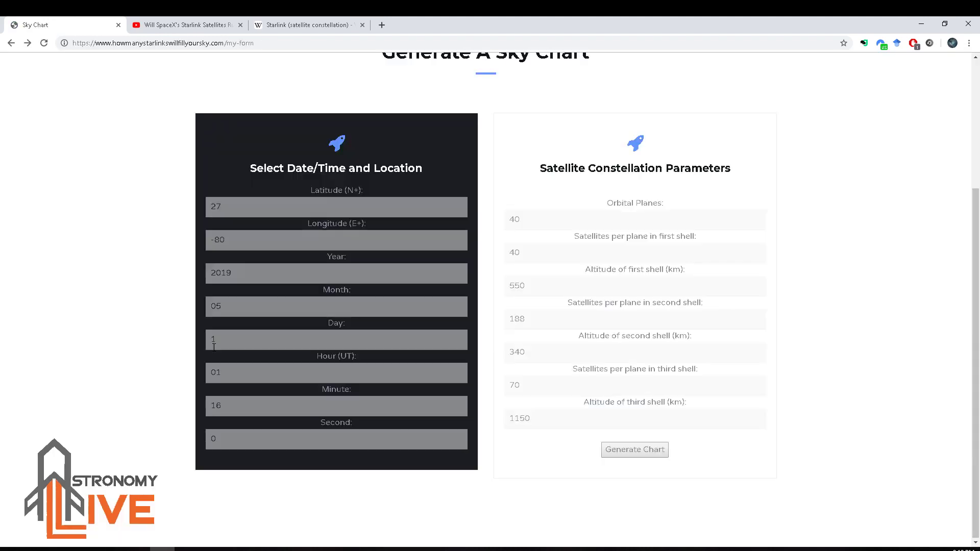
click(221, 346)
key(BackSpace)
text(01)
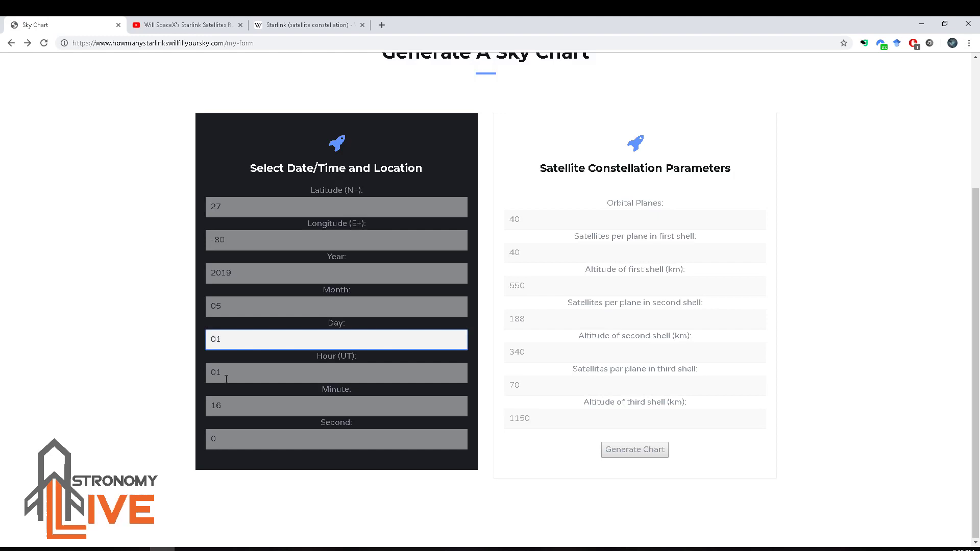
click(211, 378)
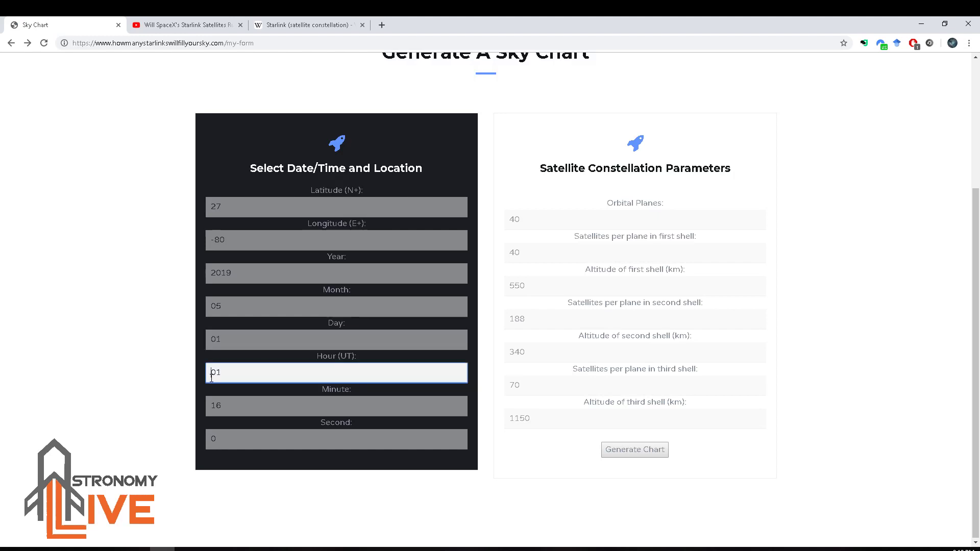
Set the chart's day to 31 and generate the sky chart with the hour at 01.
double_click(232, 342)
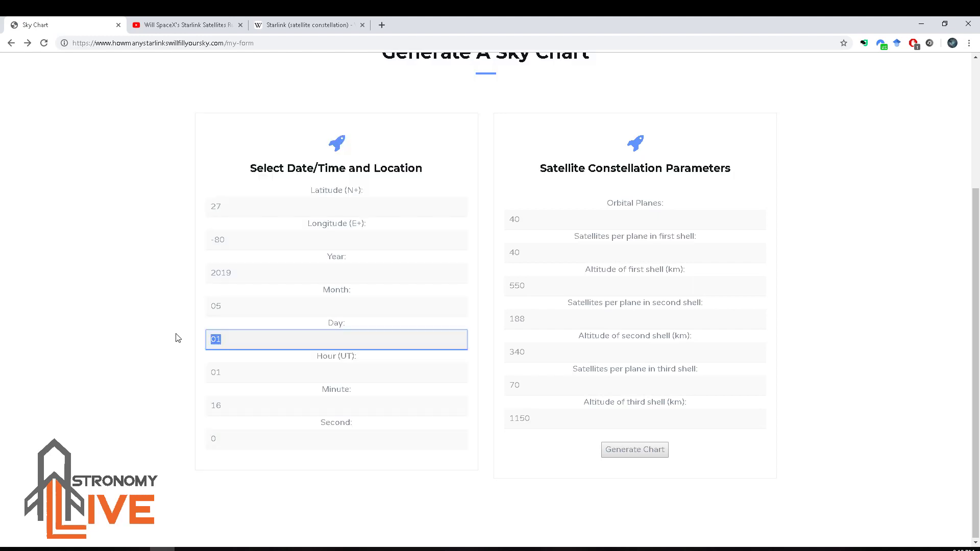
text(31)
click(265, 372)
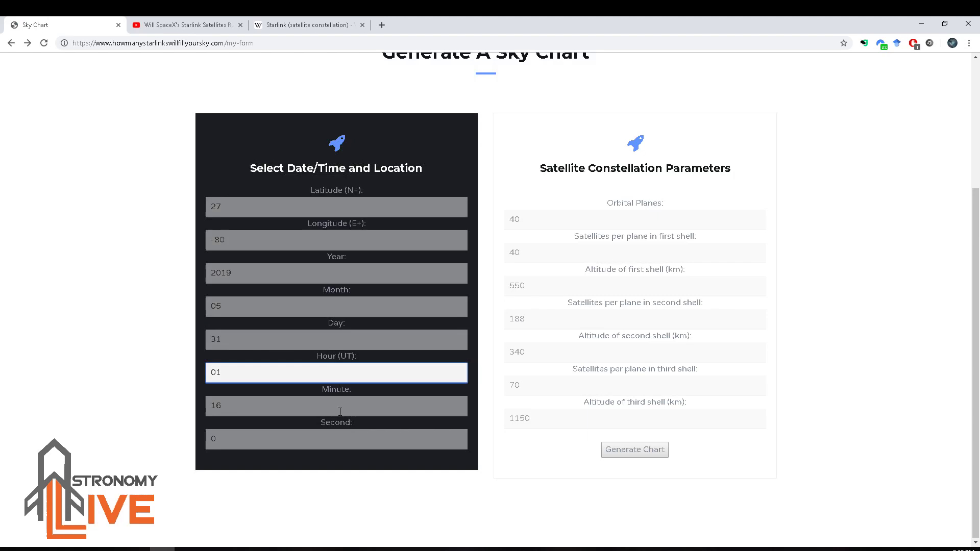
key(Return)
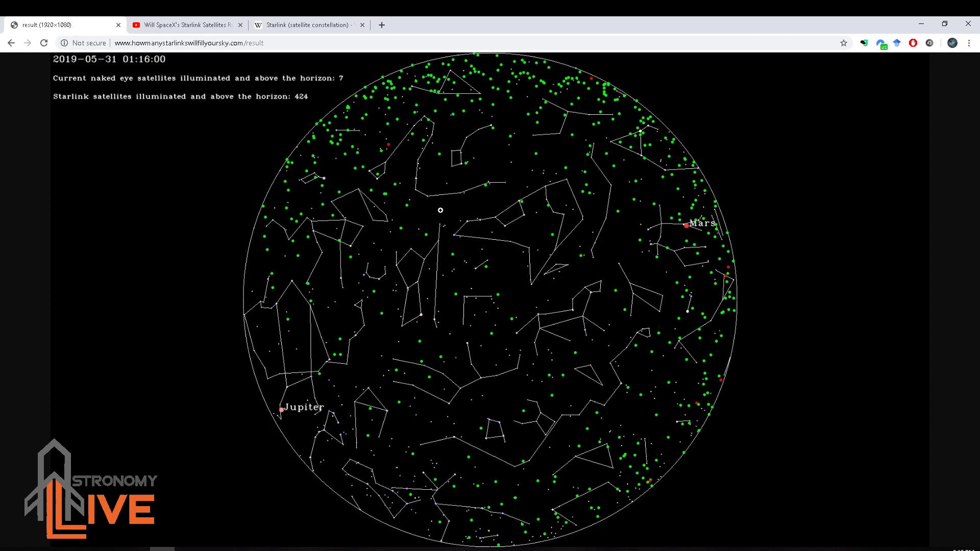
Examine the generated sky chart at full size from top to bottom, then fit it back to the window.
click(405, 157)
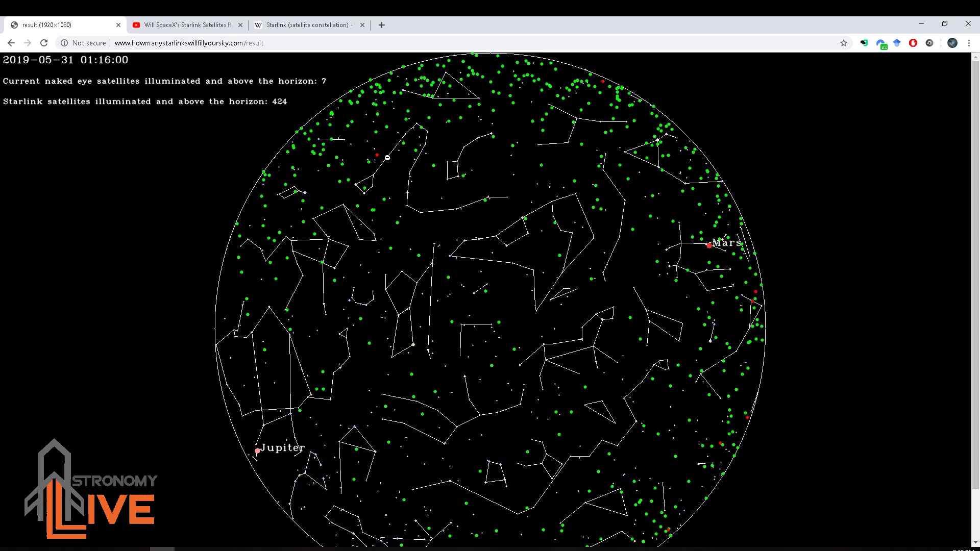
scroll(390, 157, down, 1)
scroll(392, 157, up, 1)
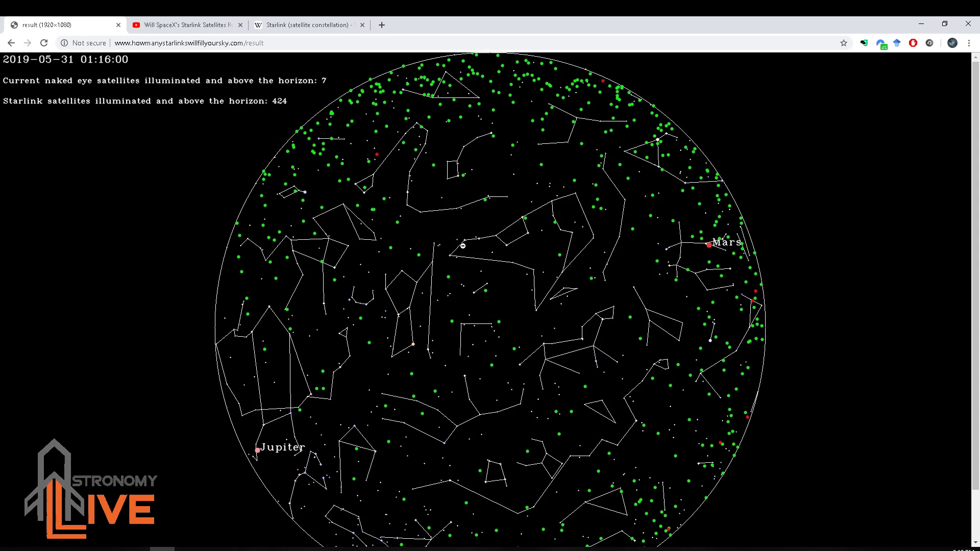
scroll(462, 245, down, 1)
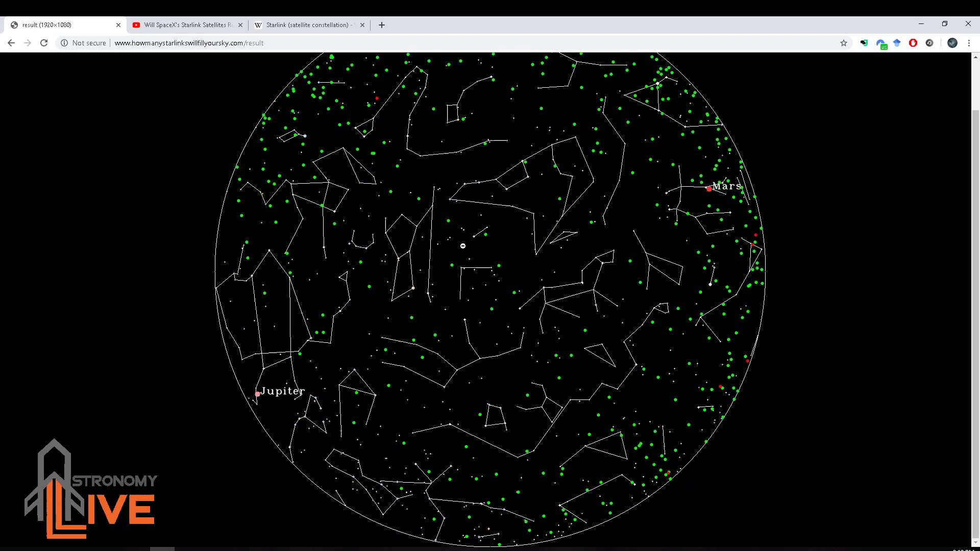
scroll(449, 240, up, 1)
click(432, 236)
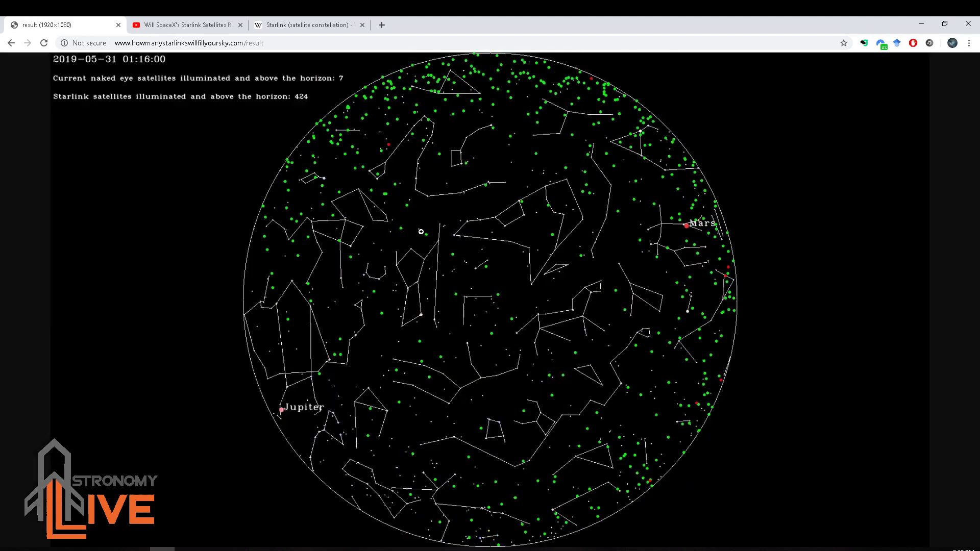
Return to the form, set the UT hour to 5, generate the sky chart and inspect its upper part at full size.
key(alt+Left)
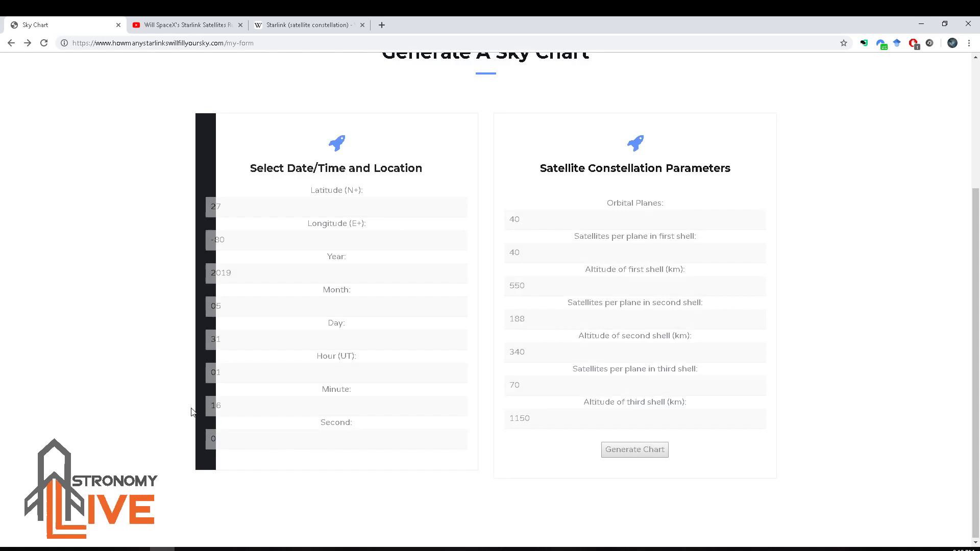
drag(223, 372, 176, 377)
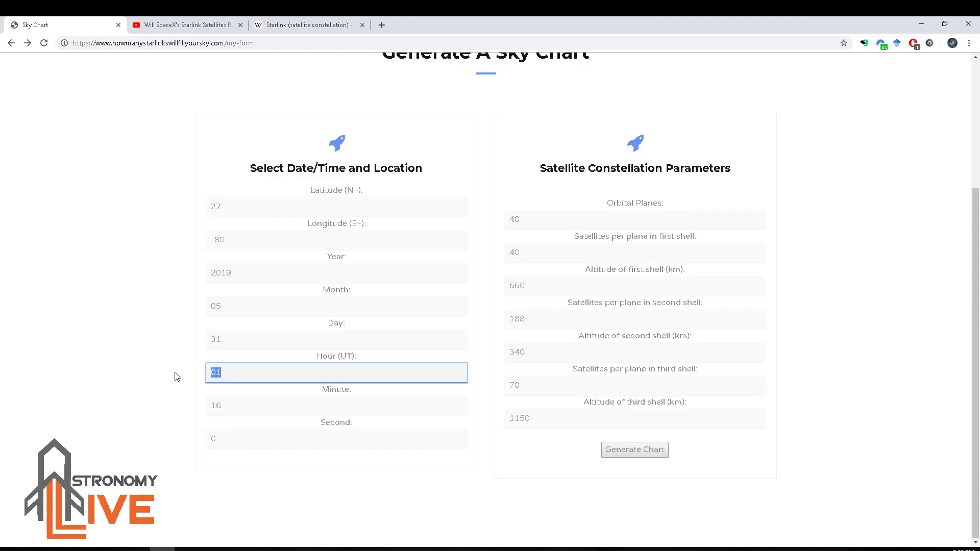
text(5)
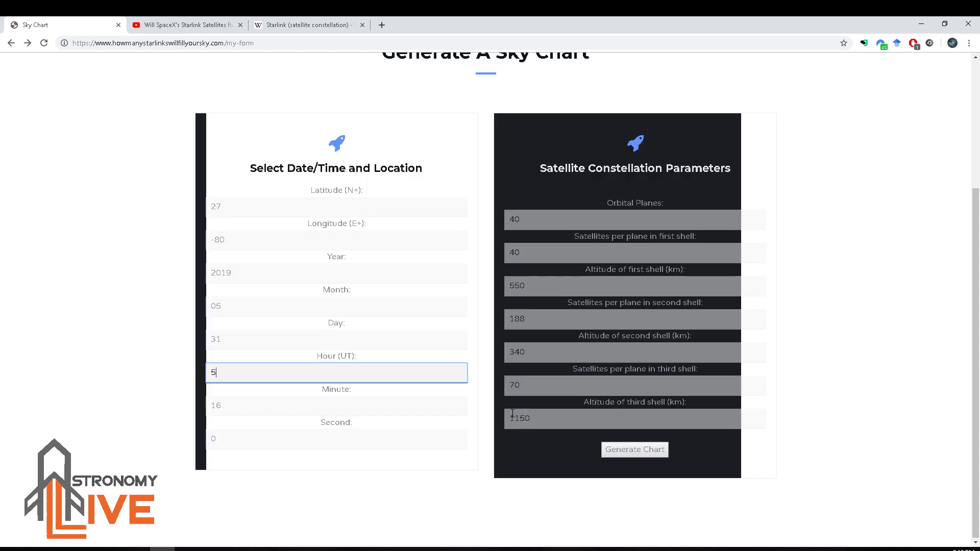
key(Return)
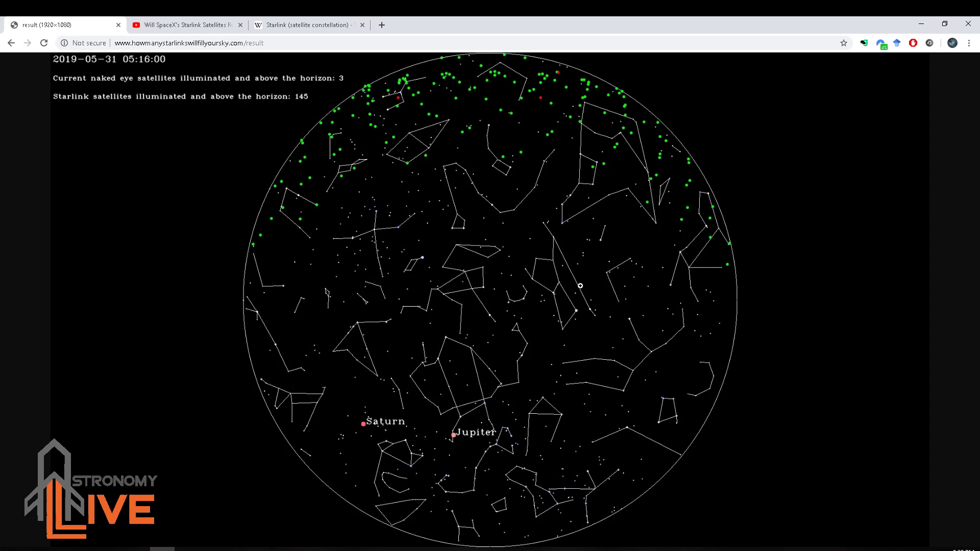
click(510, 144)
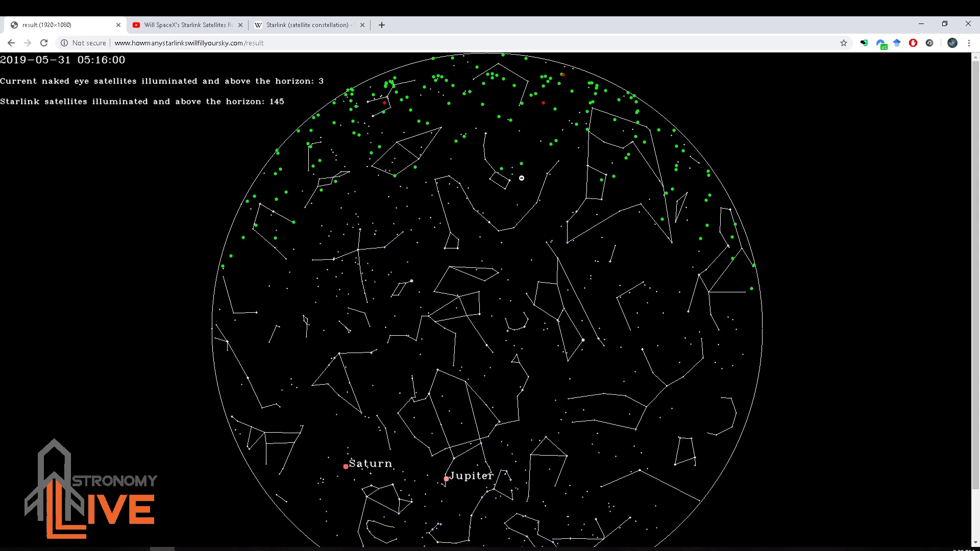
click(444, 166)
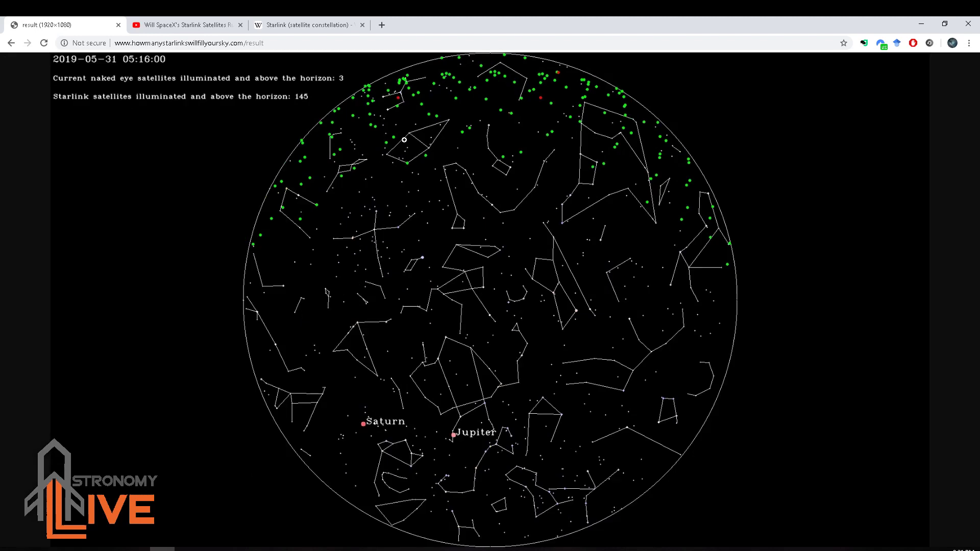
Return to the form, set the month to 12, generate the sky chart and inspect it enlarged.
key(alt+Left)
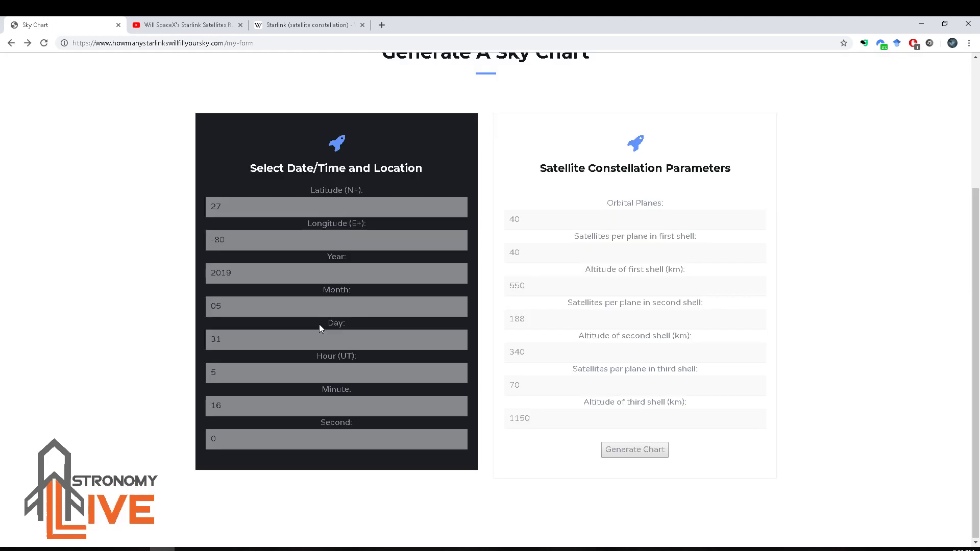
double_click(317, 309)
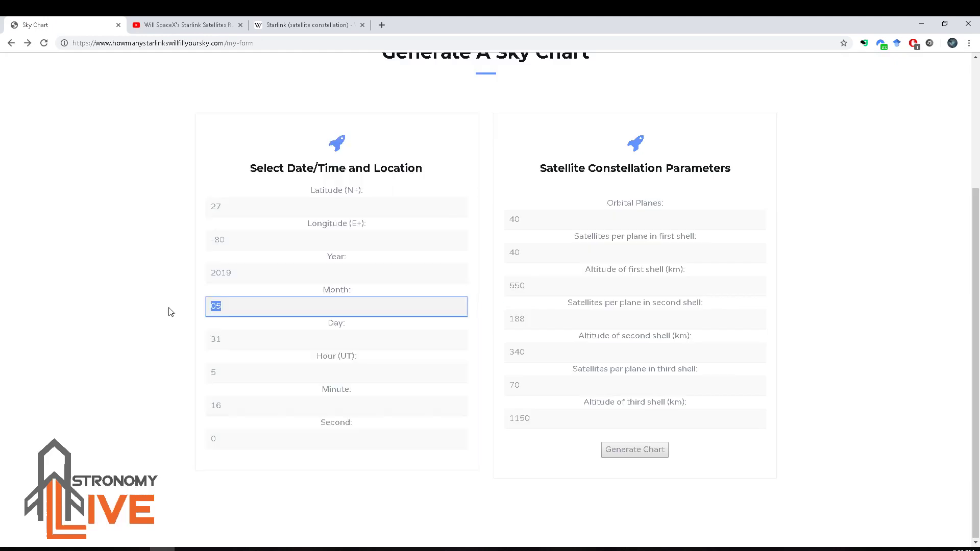
text(12)
click(660, 453)
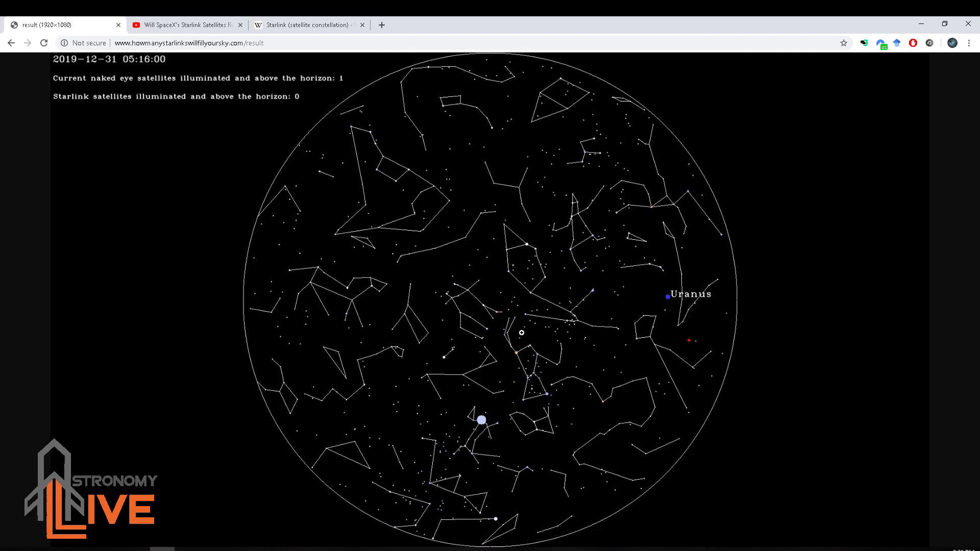
key(ctrl+plus)
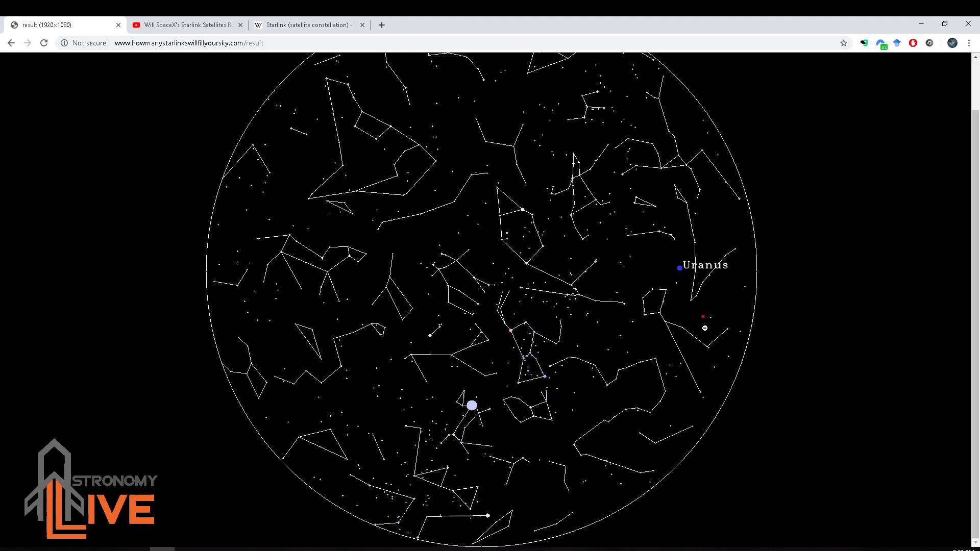
key(ctrl+minus)
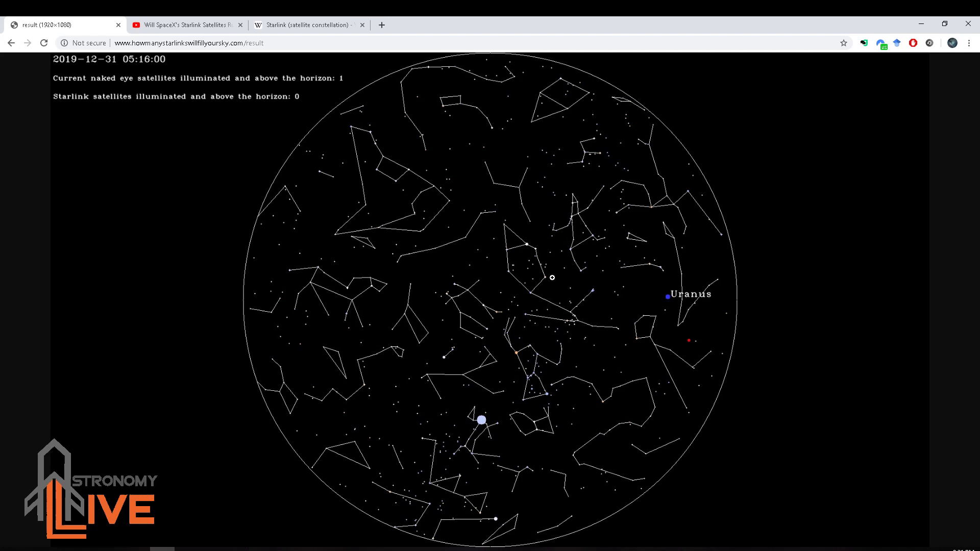
Return to the form, set the month to 05 and the latitude to 40, and generate the sky chart.
key(alt+Left)
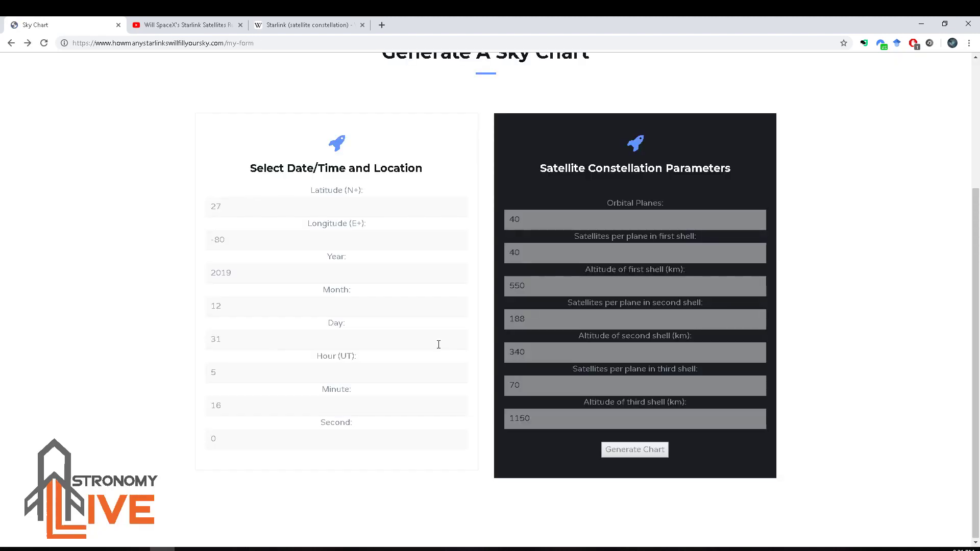
double_click(215, 306)
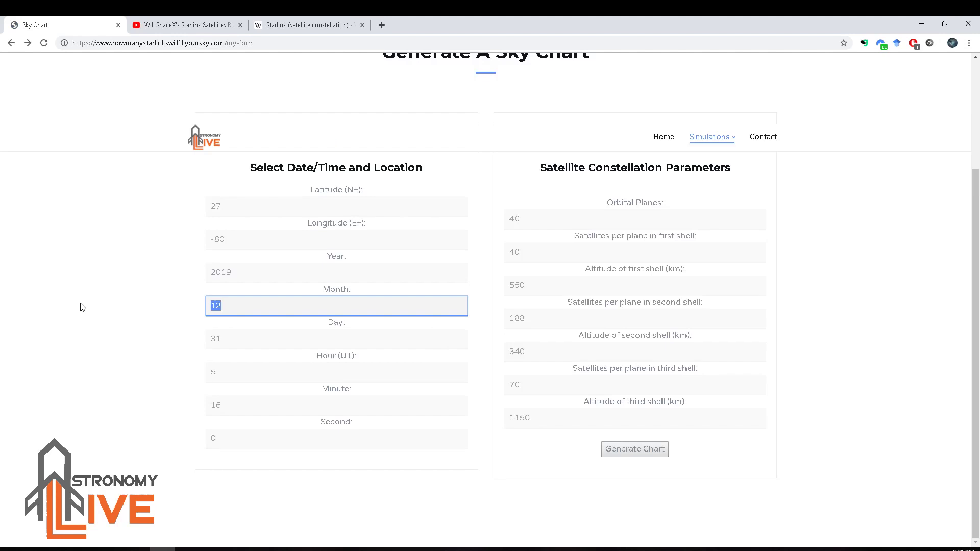
text(05)
click(506, 454)
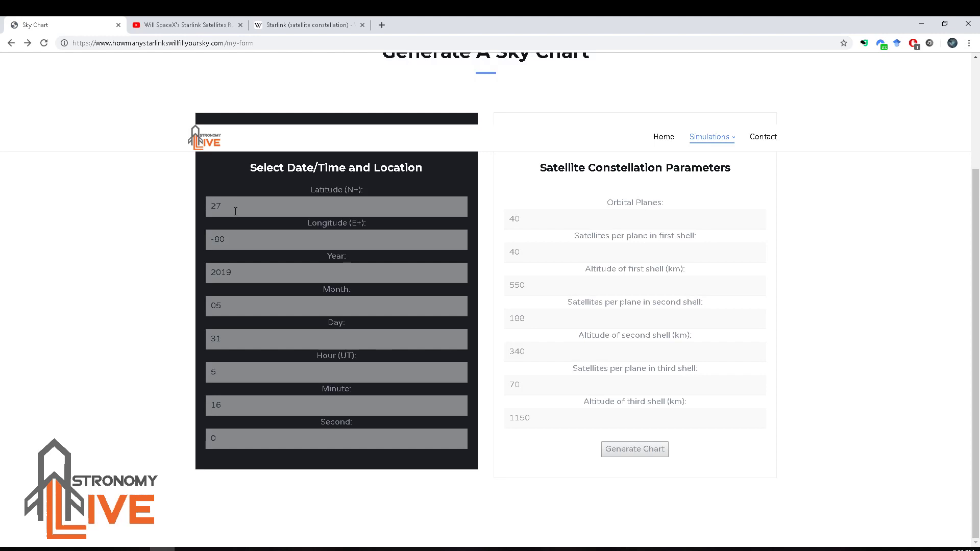
drag(235, 211, 165, 214)
text(4)
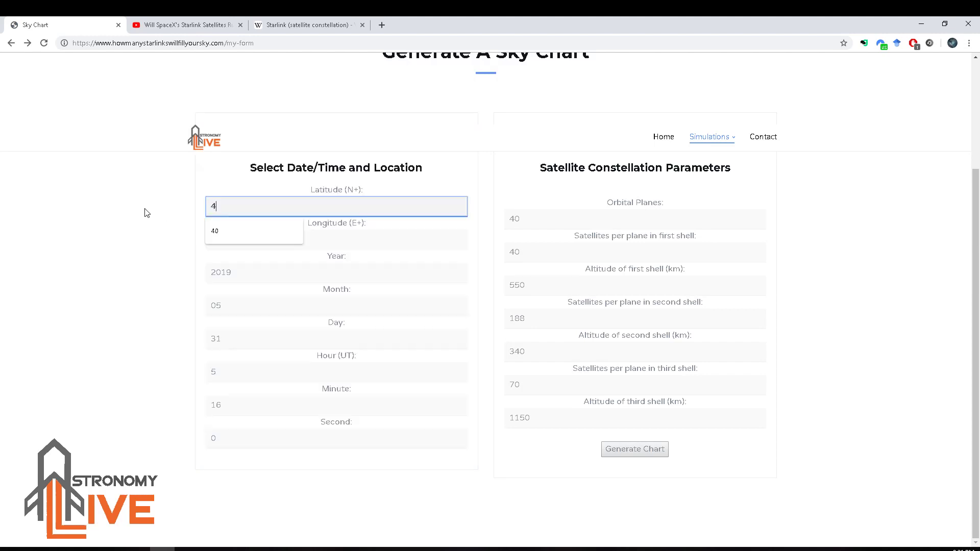
text(0)
click(647, 444)
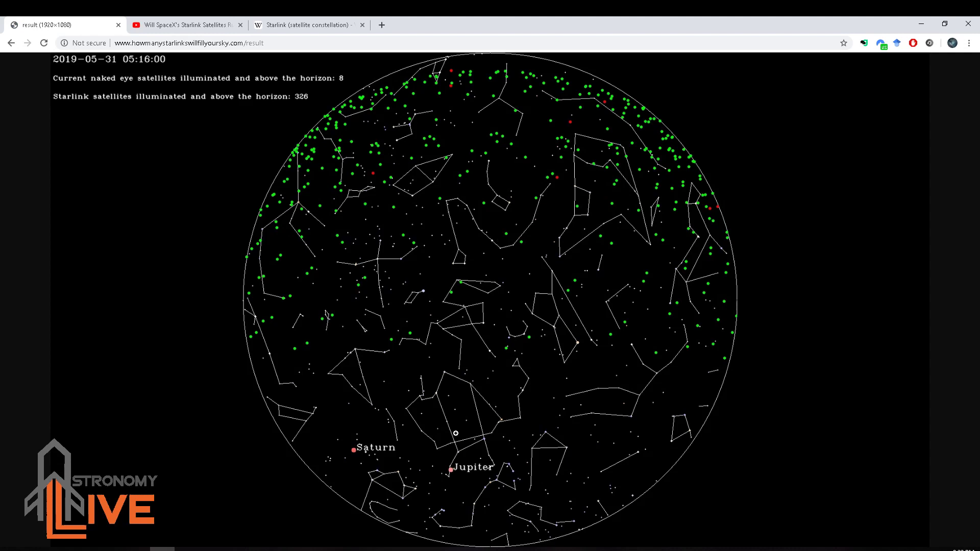
Return to the form, set the latitude to 50, generate the sky chart and inspect it enlarged before fitting it back to the window.
key(alt+Left)
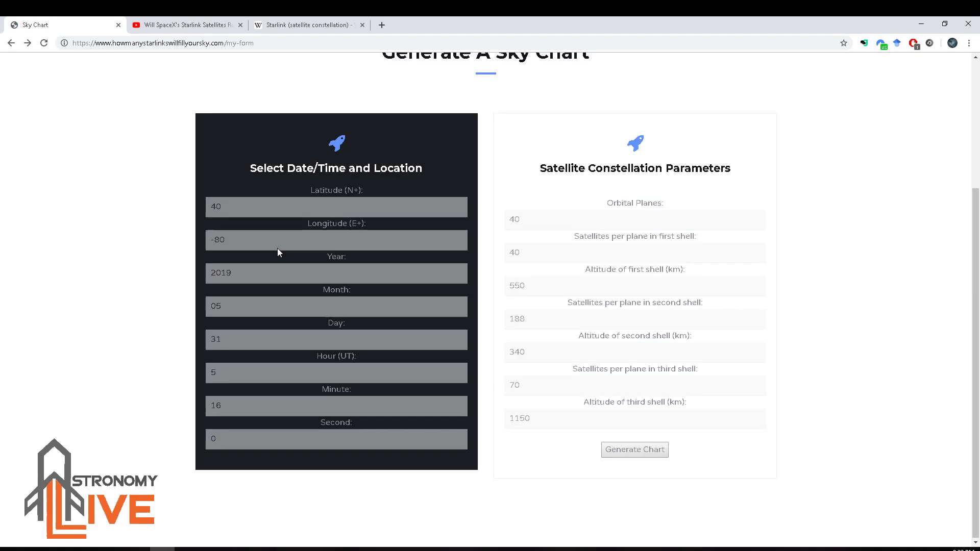
key(Tab)
text(50)
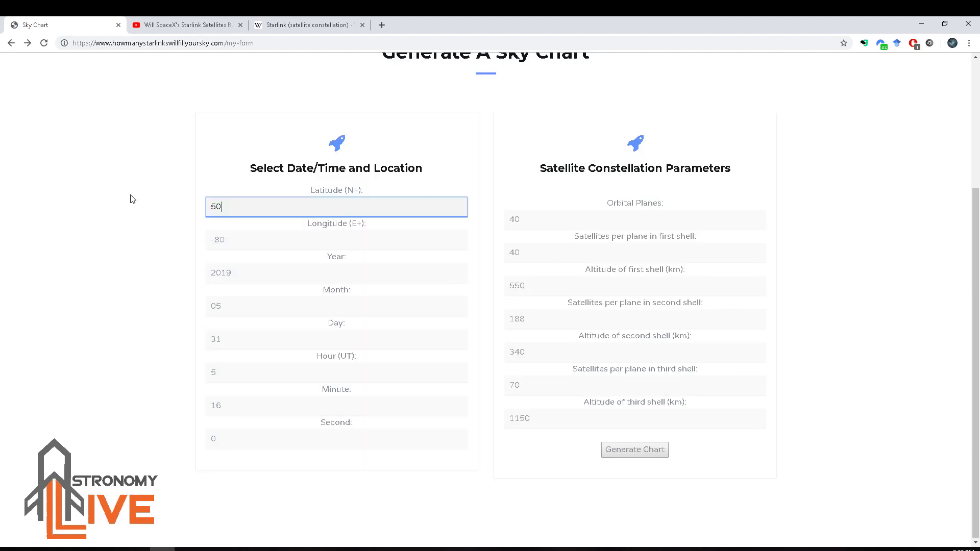
click(659, 453)
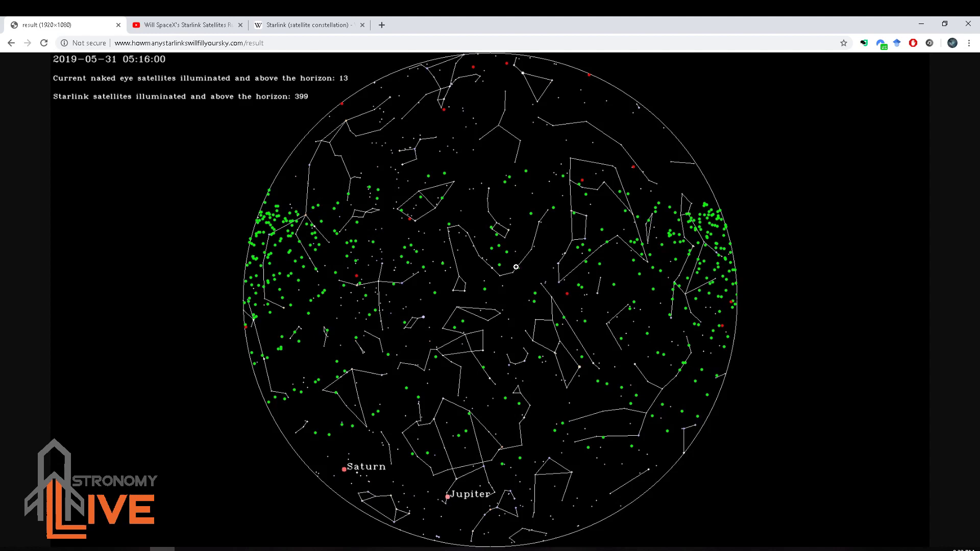
click(515, 266)
scroll(516, 267, down, 1)
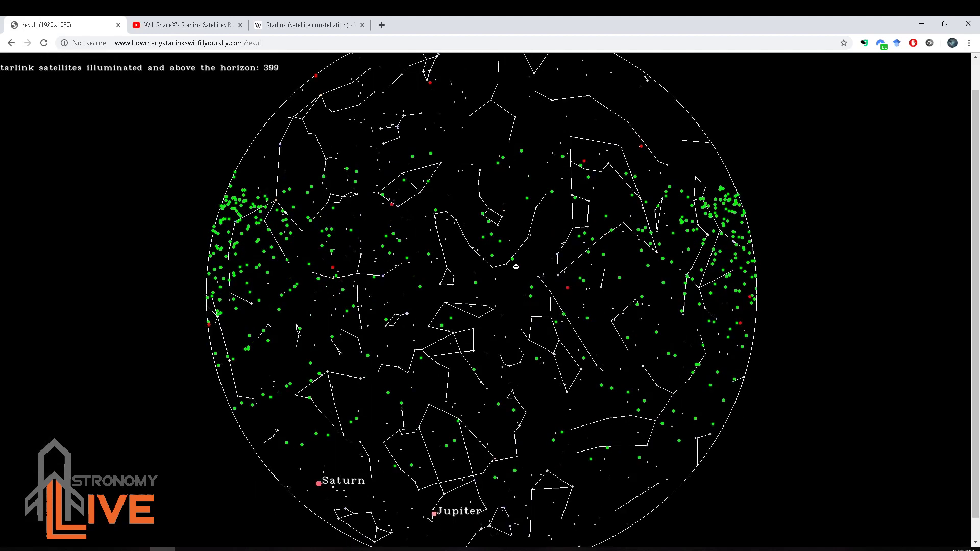
scroll(516, 266, up, 1)
click(515, 267)
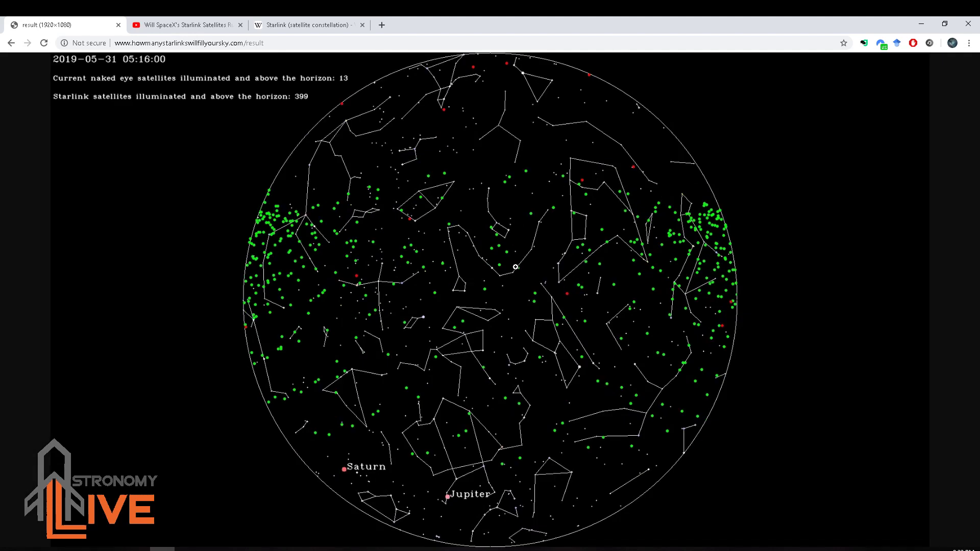
Return to the form, set the latitude to 70 and generate the sky chart.
key(alt+Left)
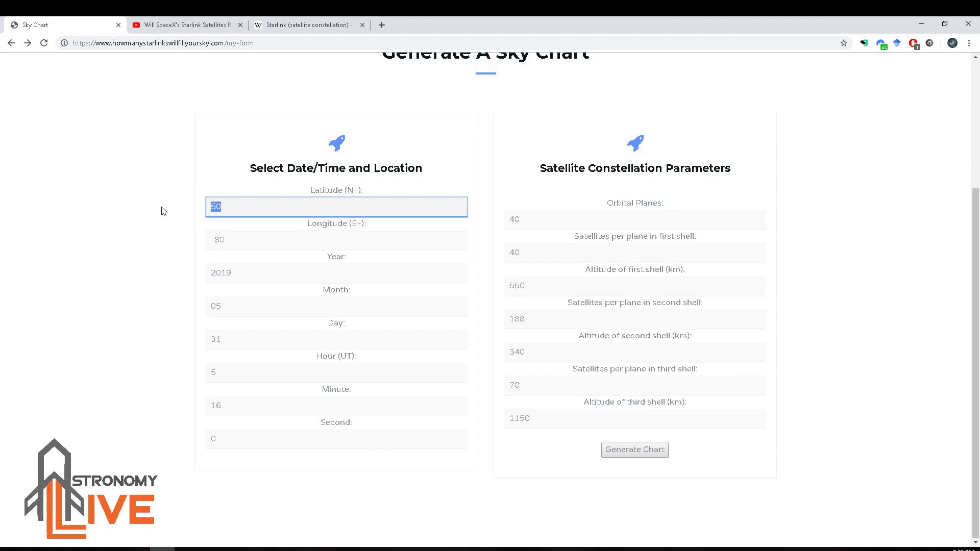
text(70)
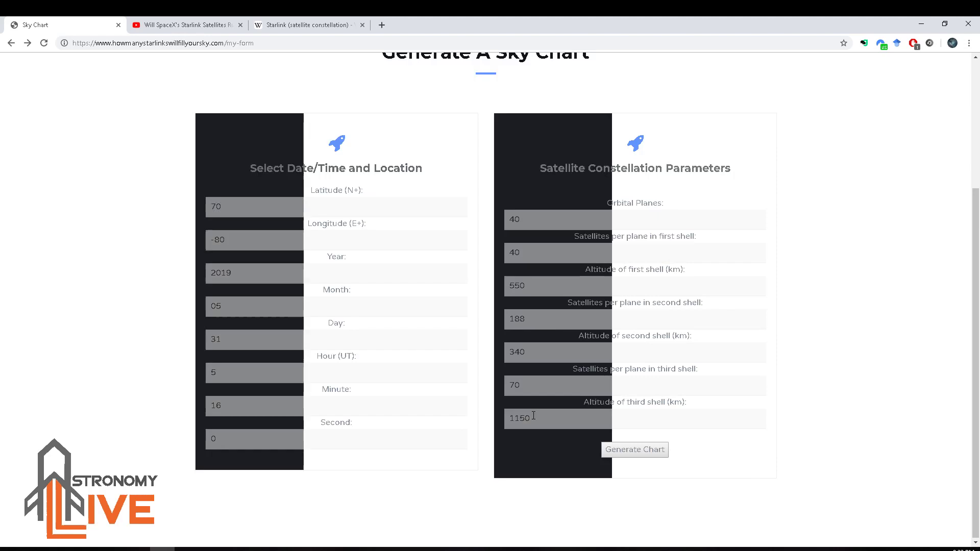
click(615, 456)
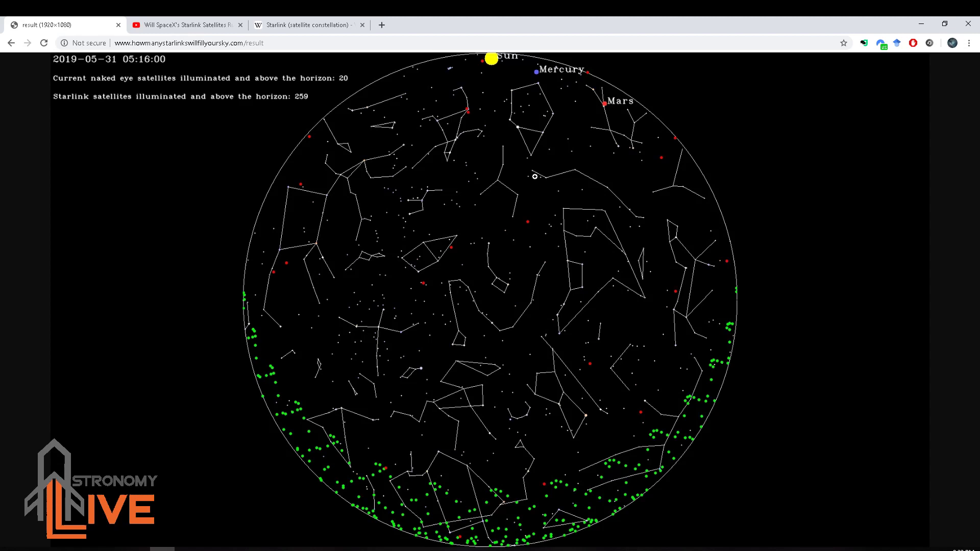
Return to the form, set the latitude to 27 and the year to 2021, and generate the sky chart.
key(alt+Left)
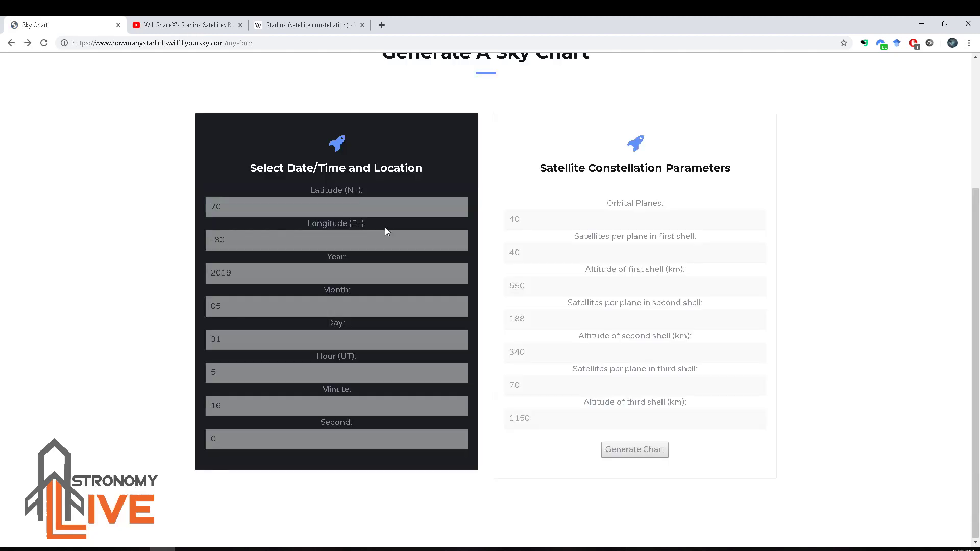
click(255, 207)
double_click(257, 207)
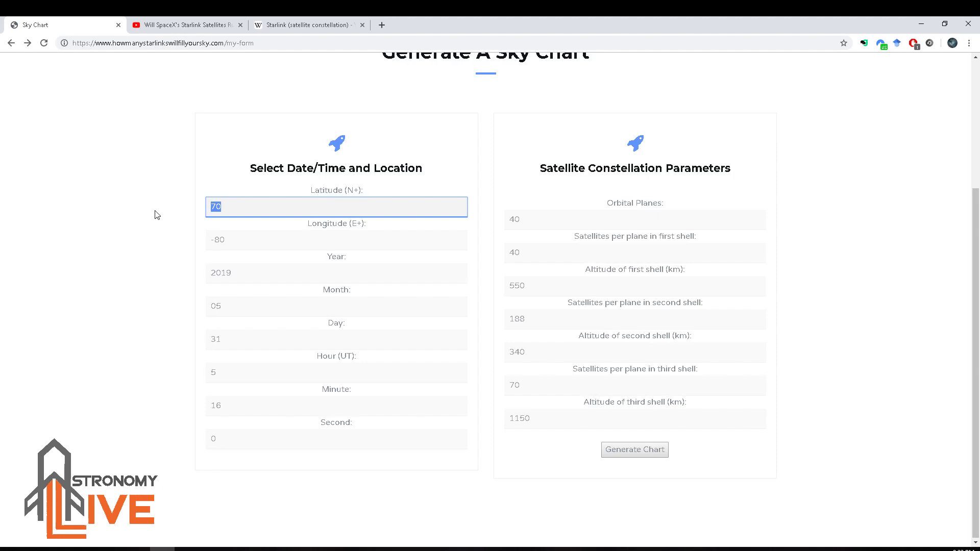
text(27)
click(571, 406)
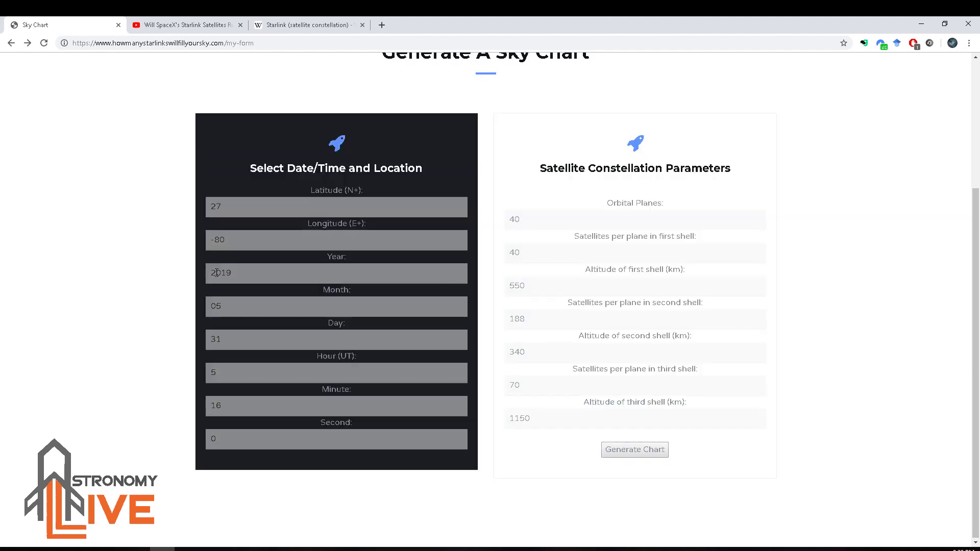
drag(221, 273, 279, 276)
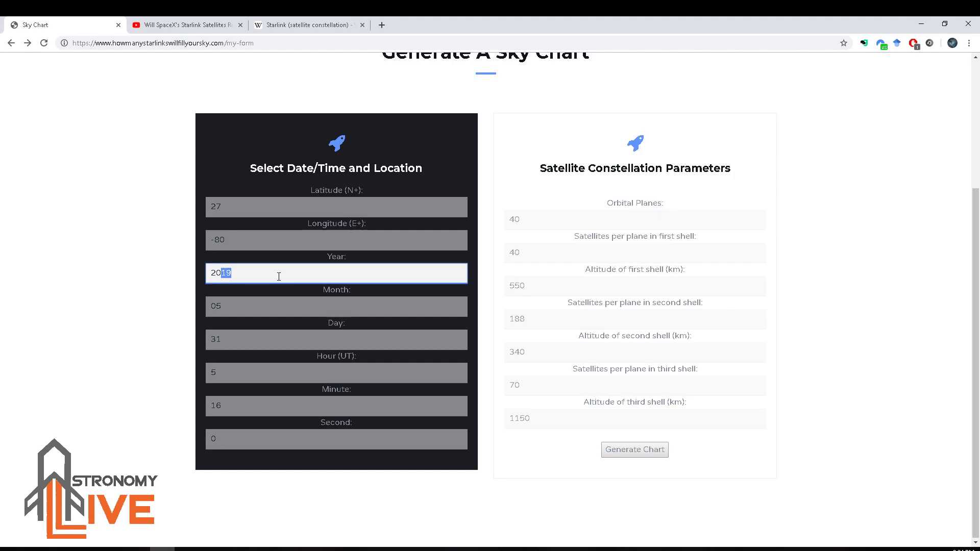
text(21)
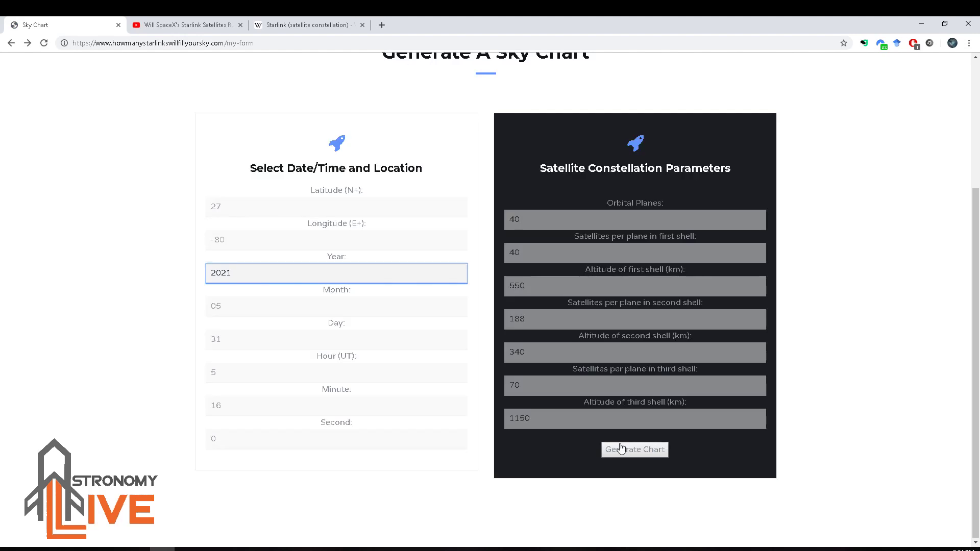
click(621, 449)
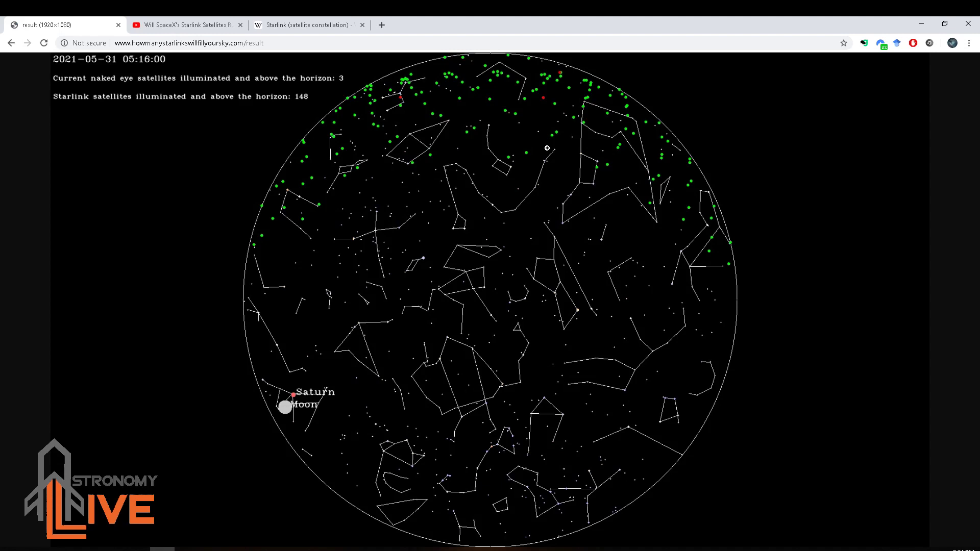
Leave the sky chart result, open the site's TLE file generator and look over its form.
key(alt+Left)
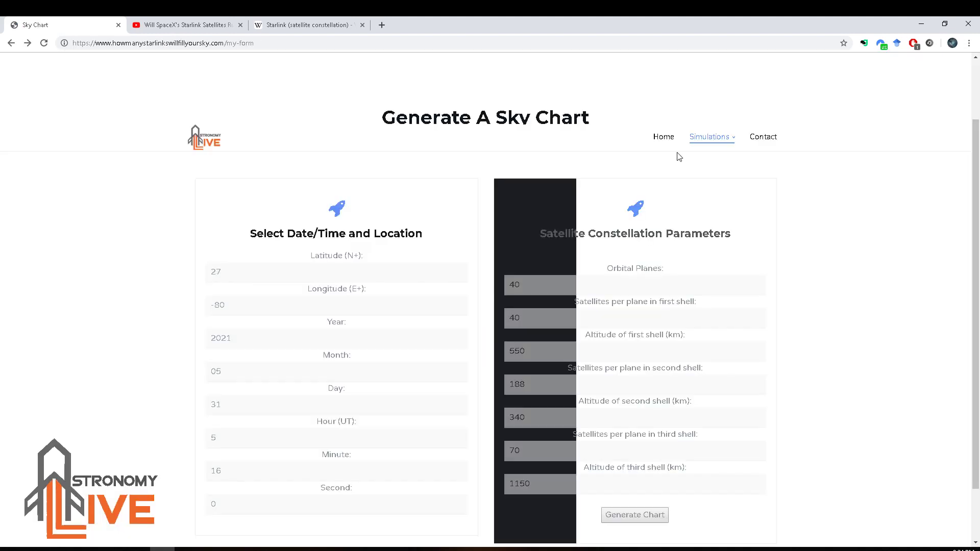
mouse_move(679, 157)
click(679, 186)
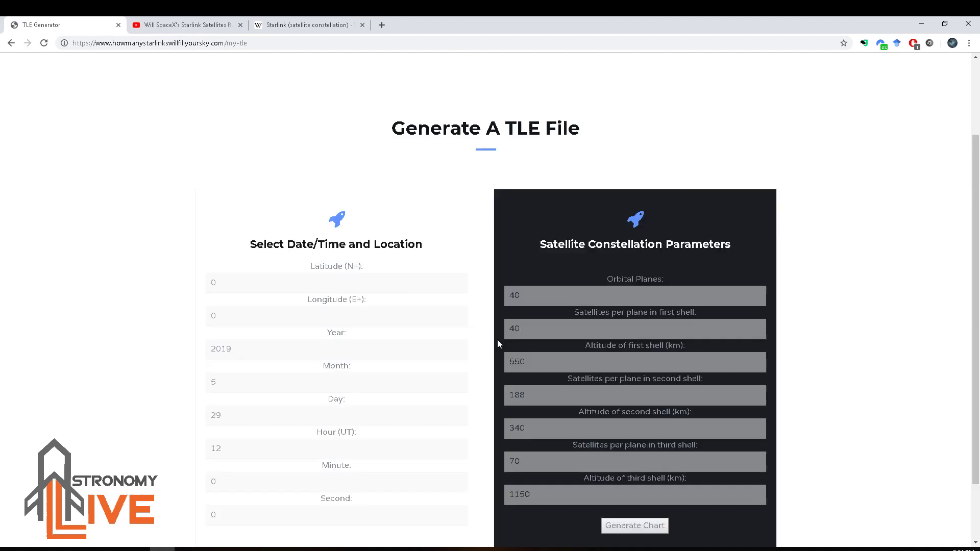
scroll(431, 225, down, 2)
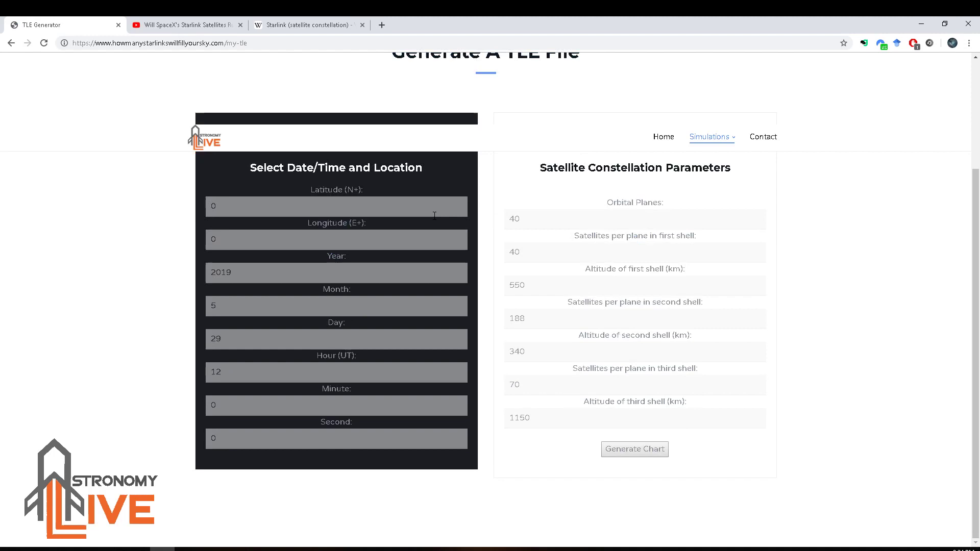
scroll(430, 225, up, 3)
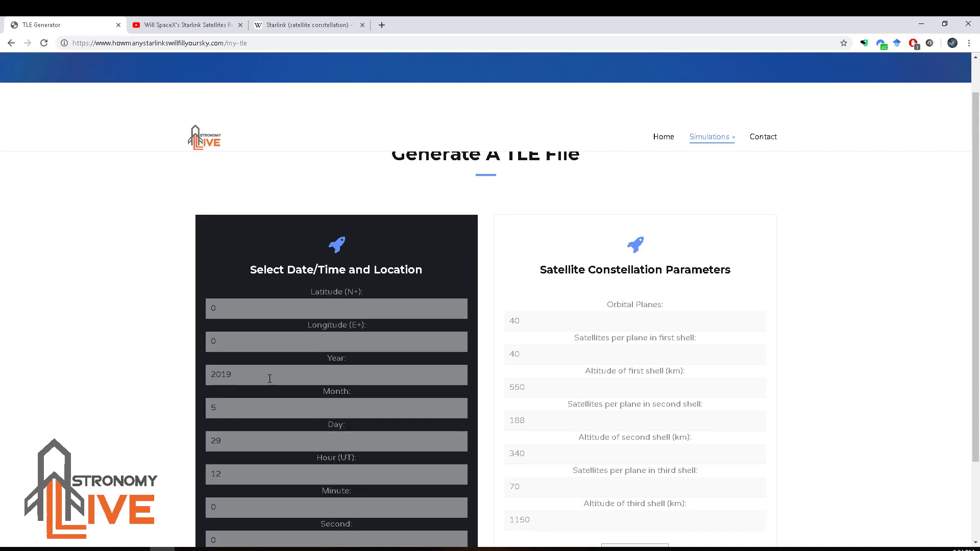
scroll(270, 379, down, 2)
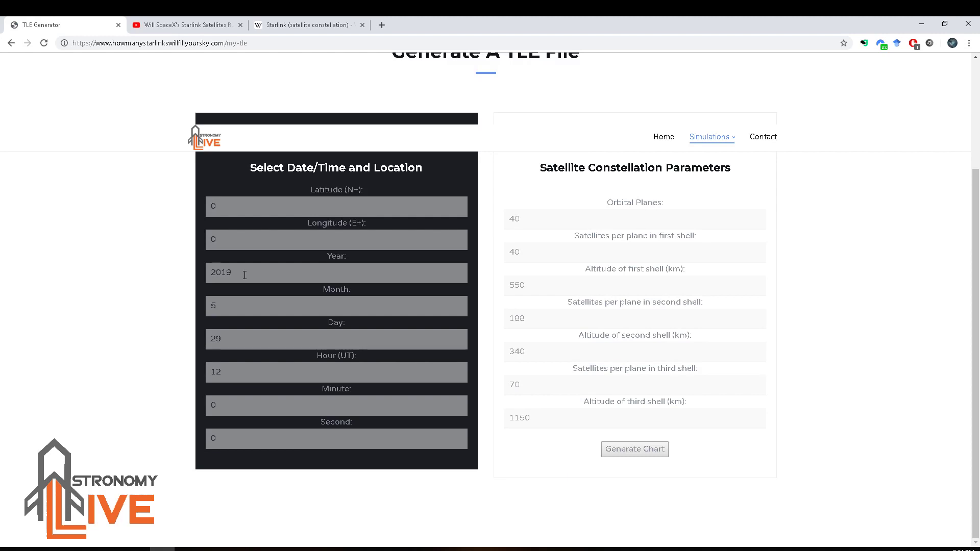
Set the year to 2021 in the TLE form and generate the satellite TLE listing.
click(244, 275)
drag(245, 275, 222, 275)
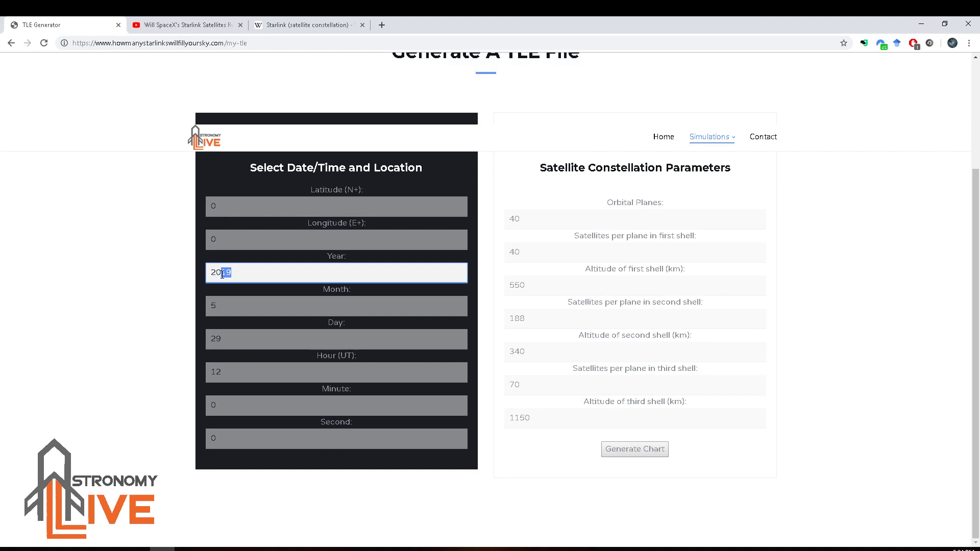
text(21)
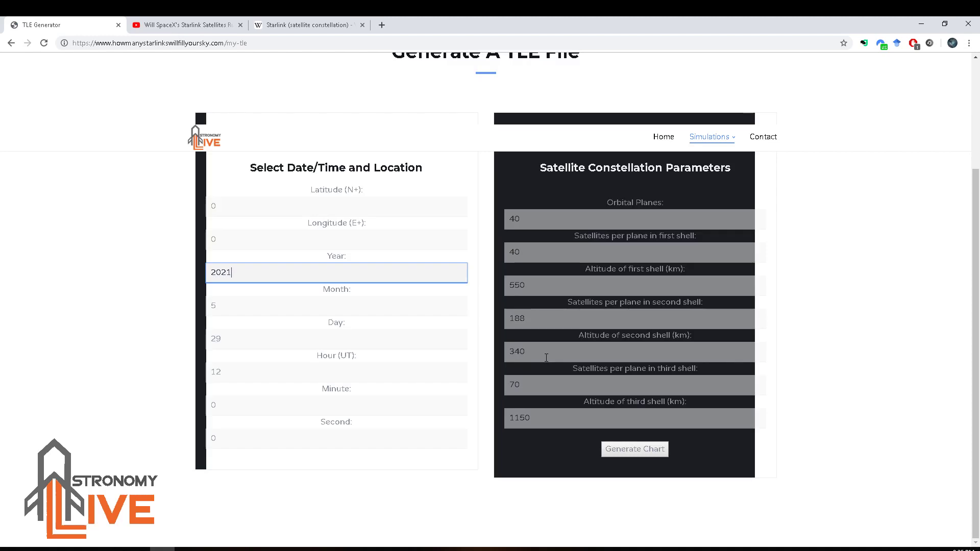
click(632, 458)
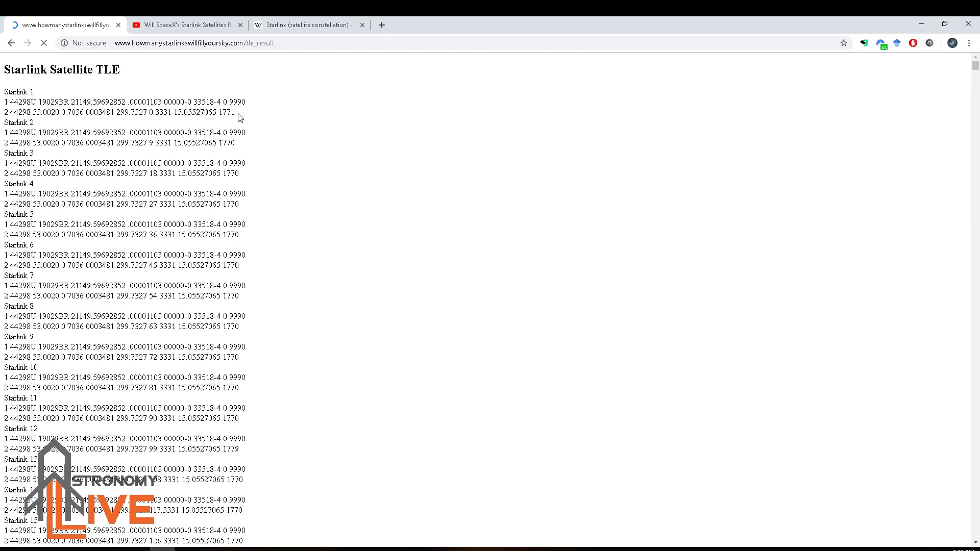
Examine the generated TLE listing, highlighting the complete Starlink 1 entry and the year digits in its epoch.
scroll(240, 118, down, 5)
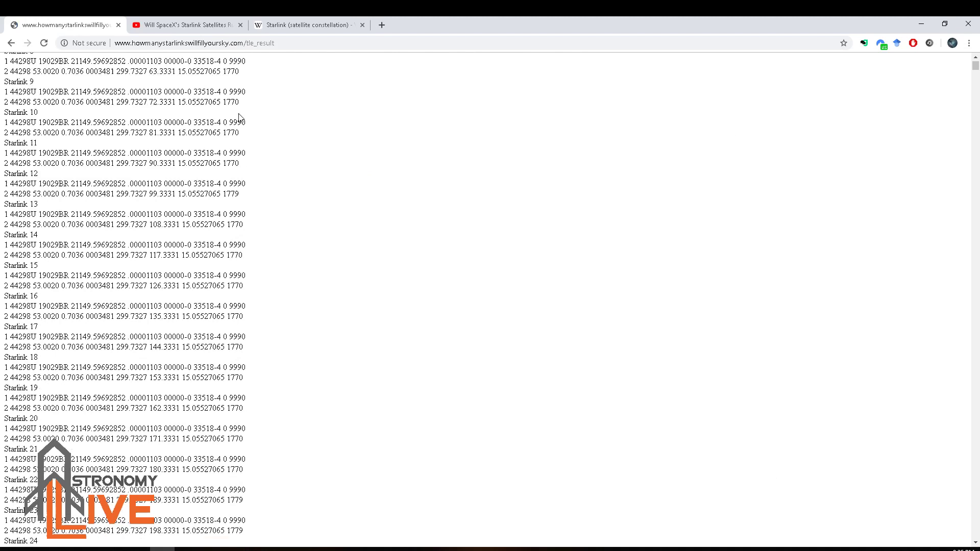
scroll(57, 122, up, 5)
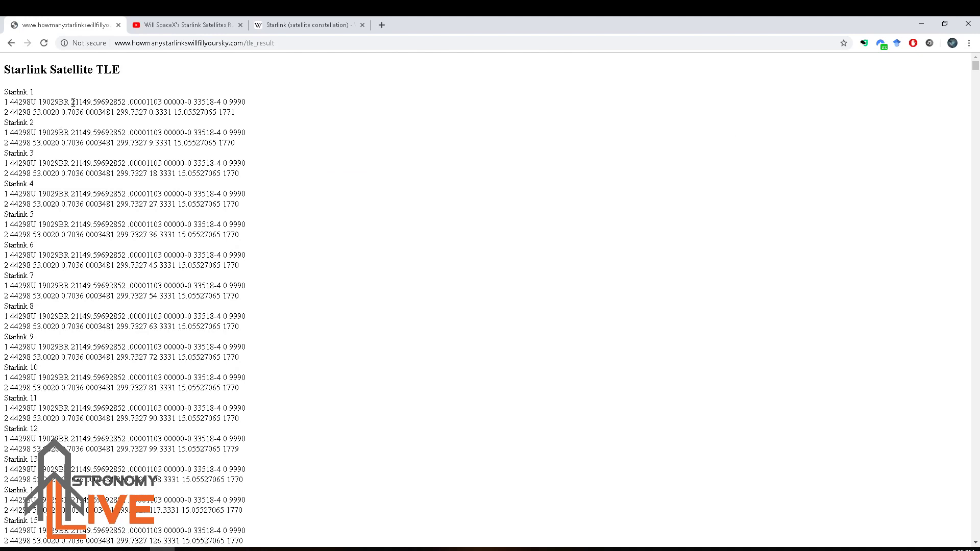
drag(65, 102, 242, 130)
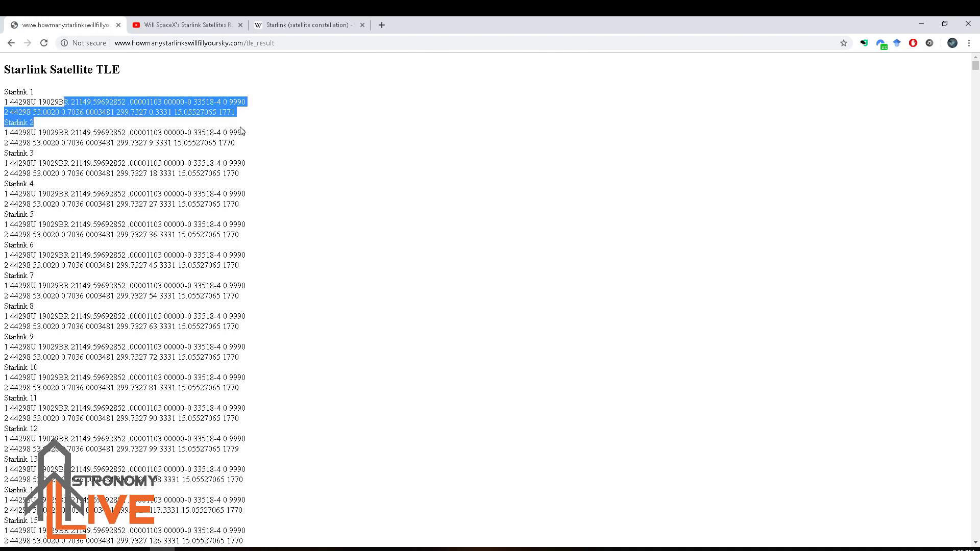
click(151, 112)
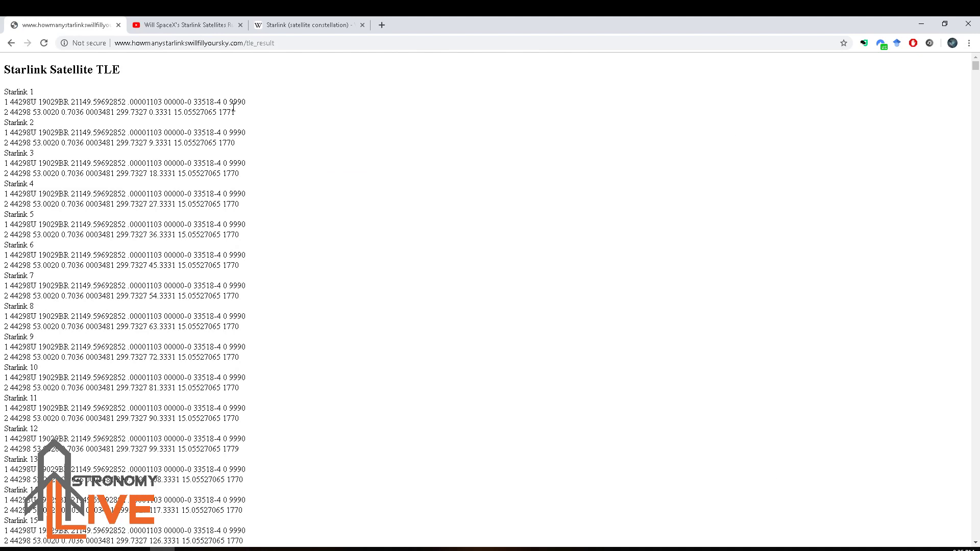
drag(234, 109, 4, 91)
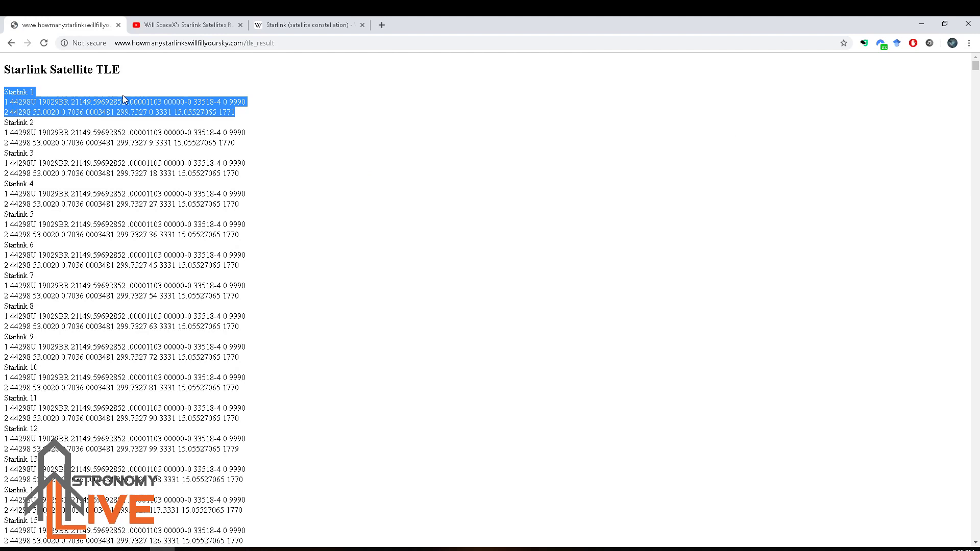
click(69, 103)
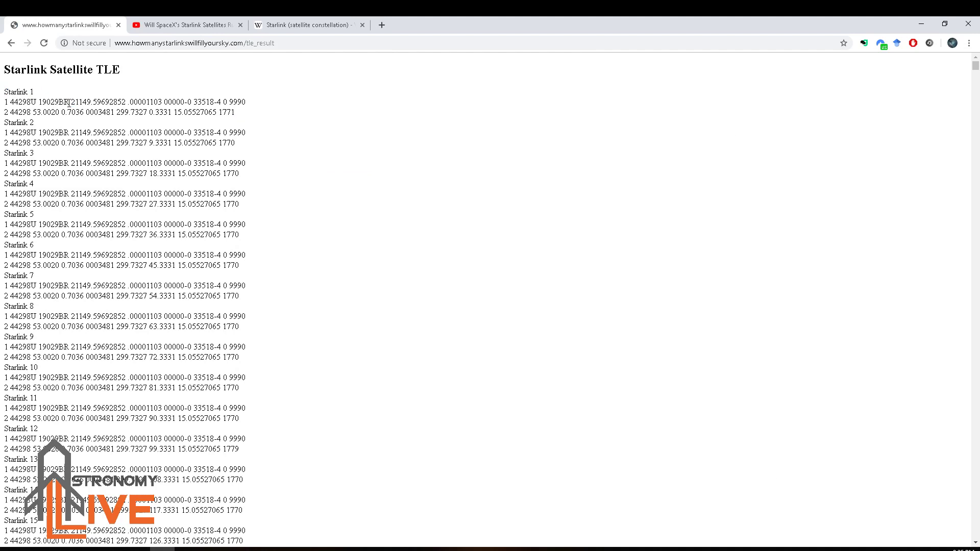
drag(69, 102, 80, 102)
Return to the TLE form, set the year to 2050, and generate the satellite TLE listing.
key(alt+Left)
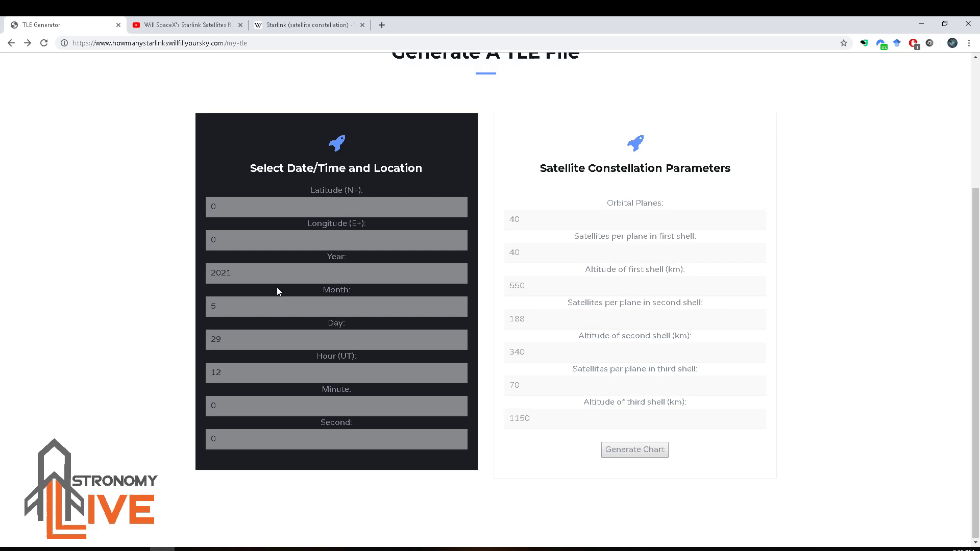
drag(236, 273, 223, 274)
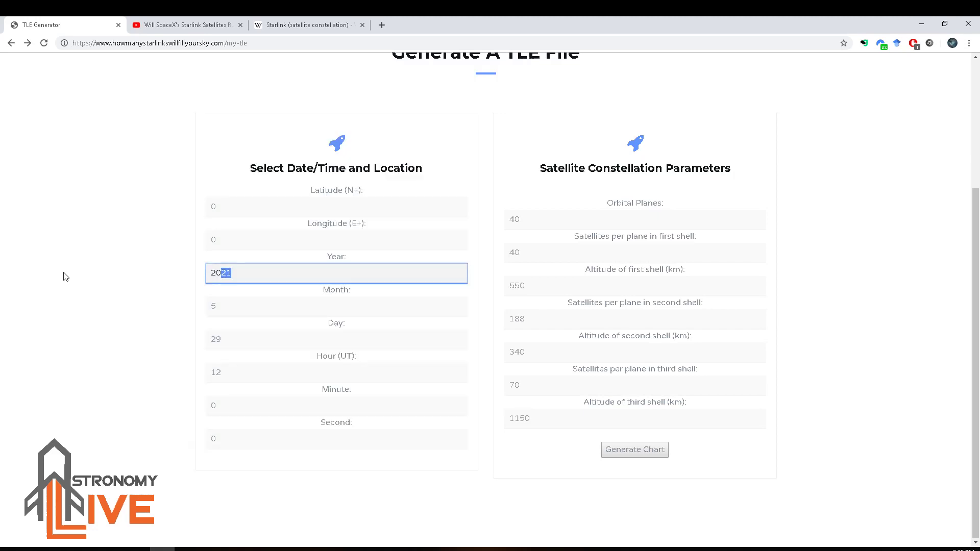
text(19)
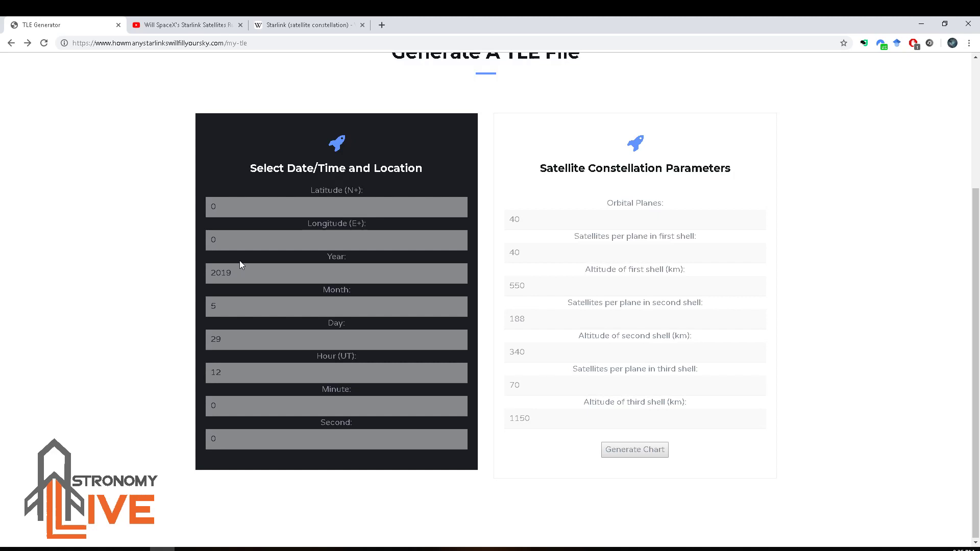
drag(238, 273, 185, 279)
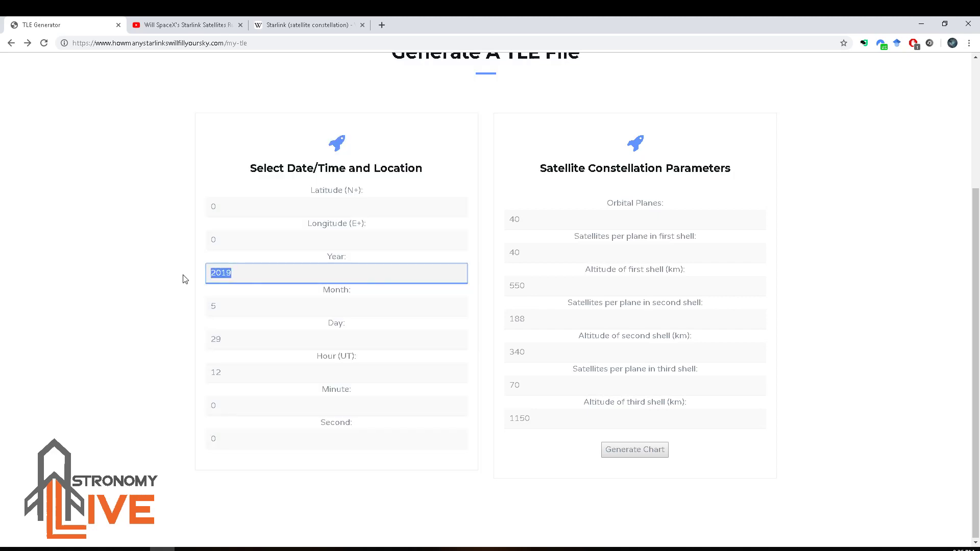
text(2050)
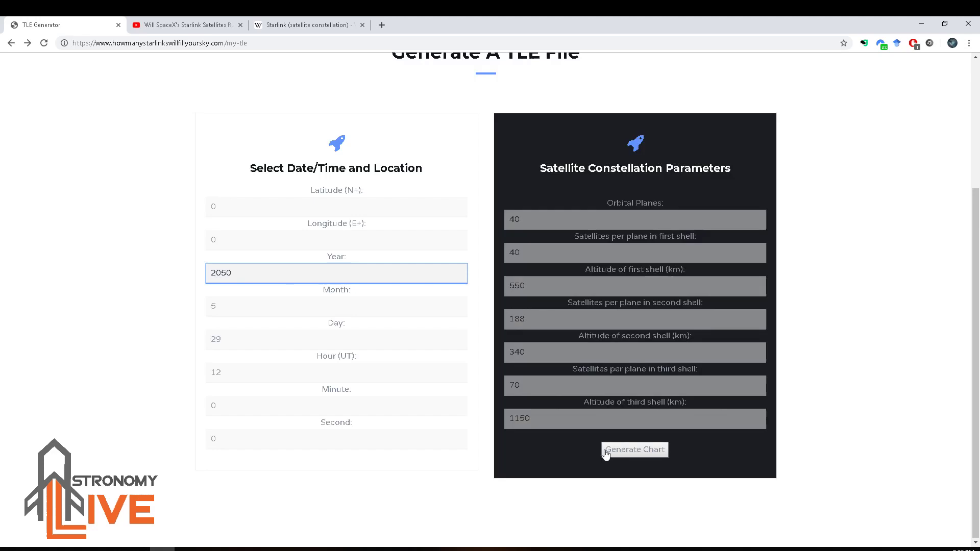
click(604, 450)
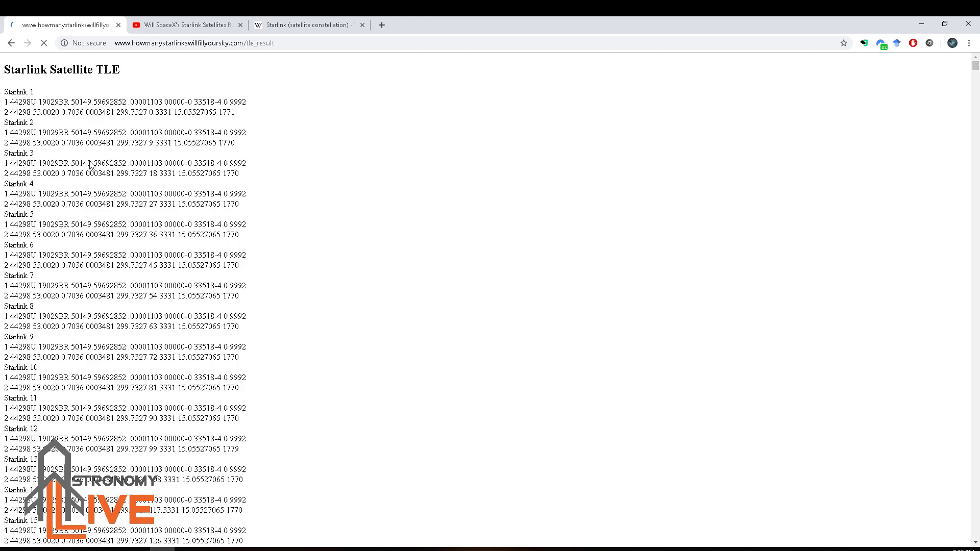
Look through the 2050 TLE listing from the first Starlink entries to the last ones.
scroll(90, 163, down, 4)
scroll(78, 147, up, 4)
drag(977, 74, 978, 550)
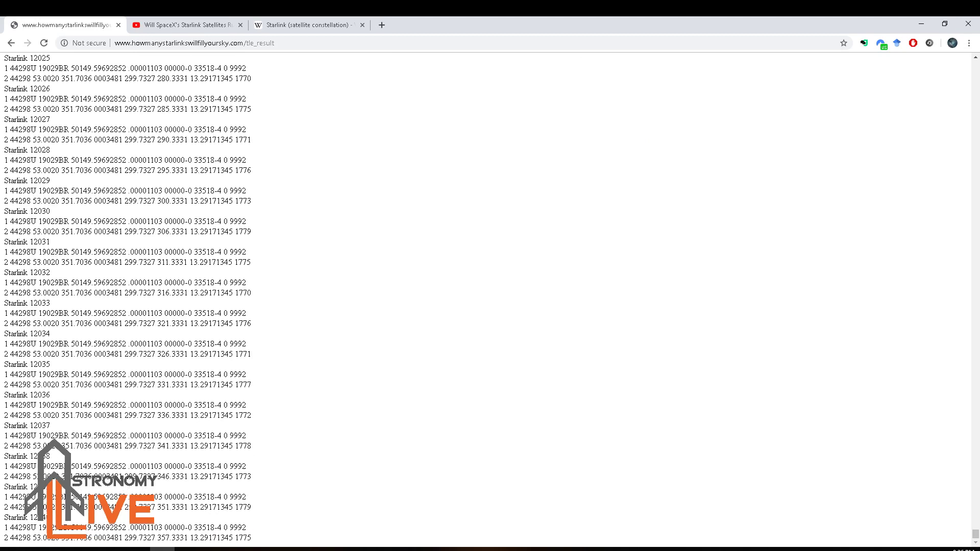
Leave the TLE listing and the TLE form and go back to the simulator's home page.
key(alt+Left)
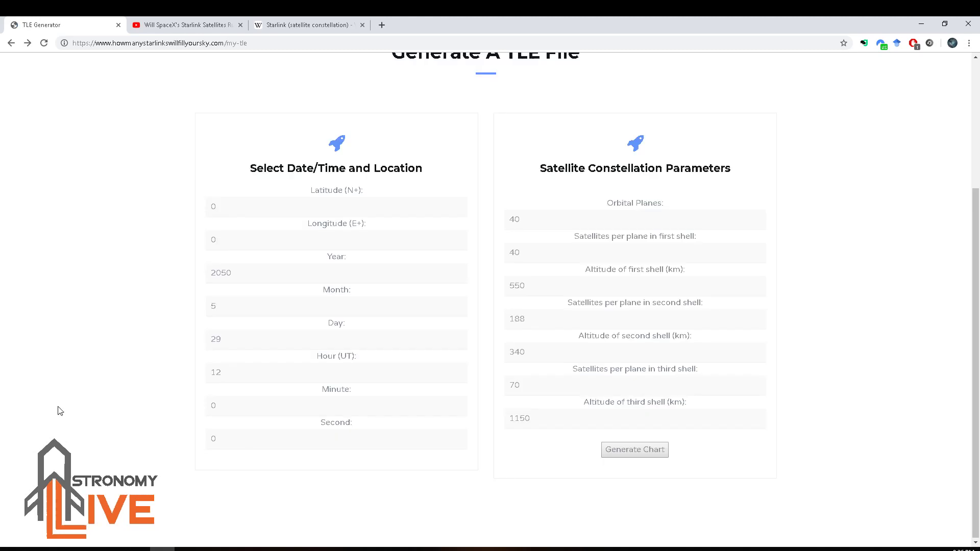
scroll(218, 348, up, 4)
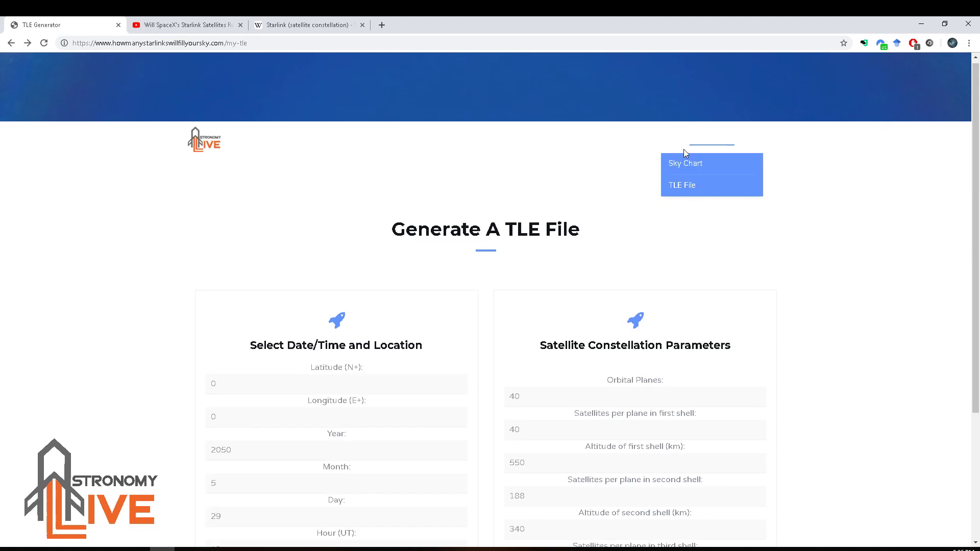
click(684, 163)
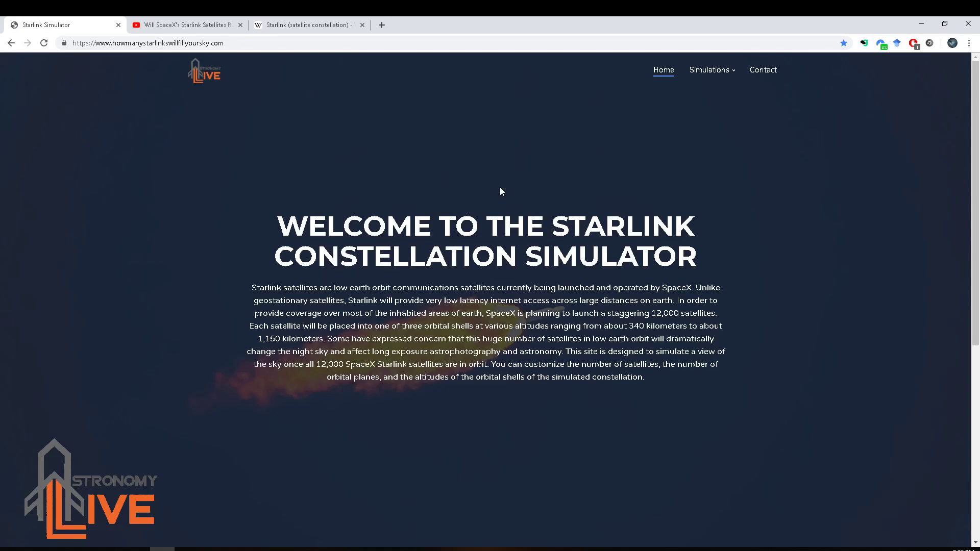
Review the home page's introduction and its sky chart and orbital elements options, and highlight the site's web address.
scroll(500, 191, down, 3)
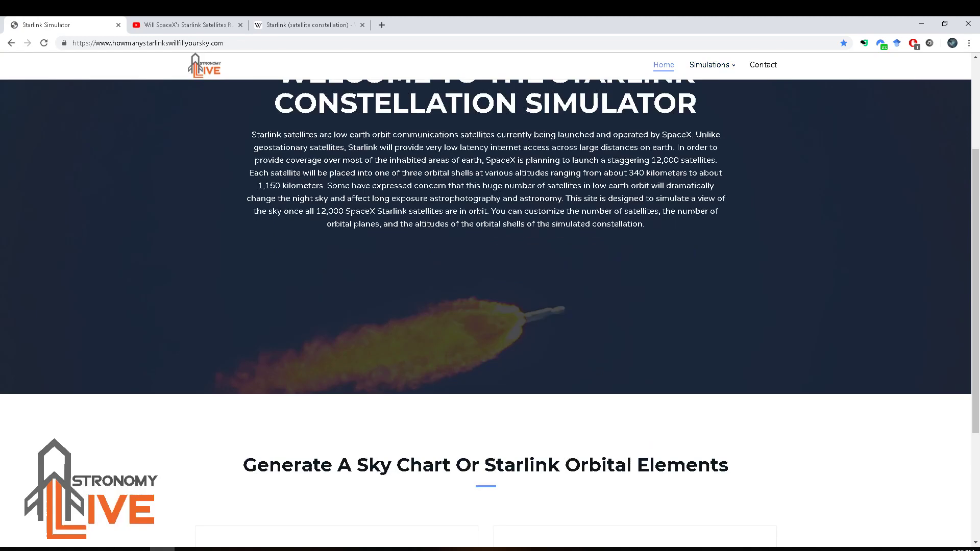
scroll(500, 192, down, 2)
scroll(500, 191, down, 2)
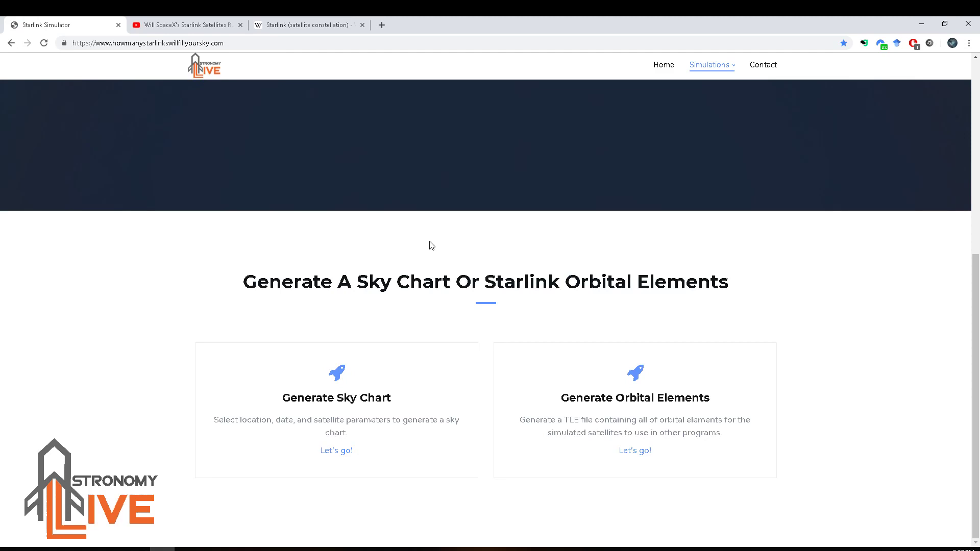
scroll(428, 250, up, 4)
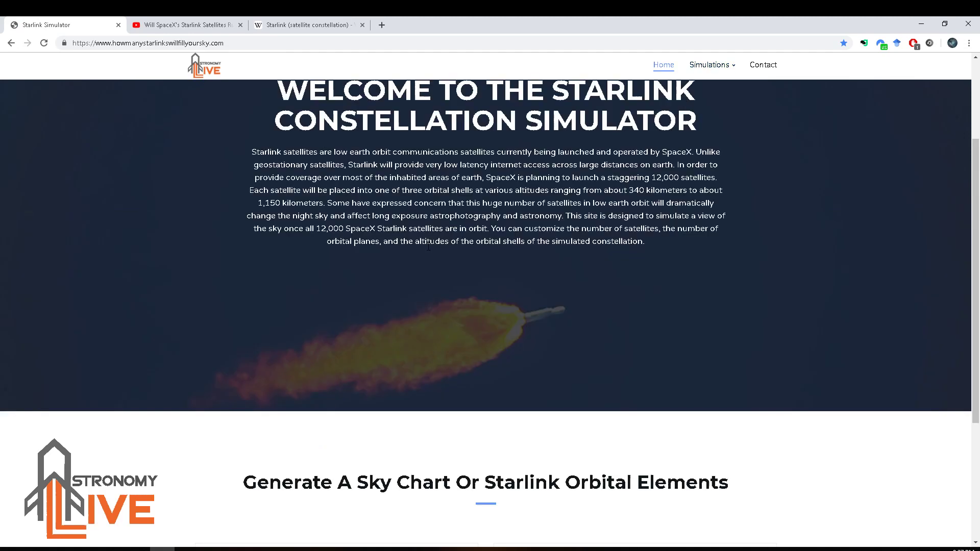
scroll(429, 249, down, 4)
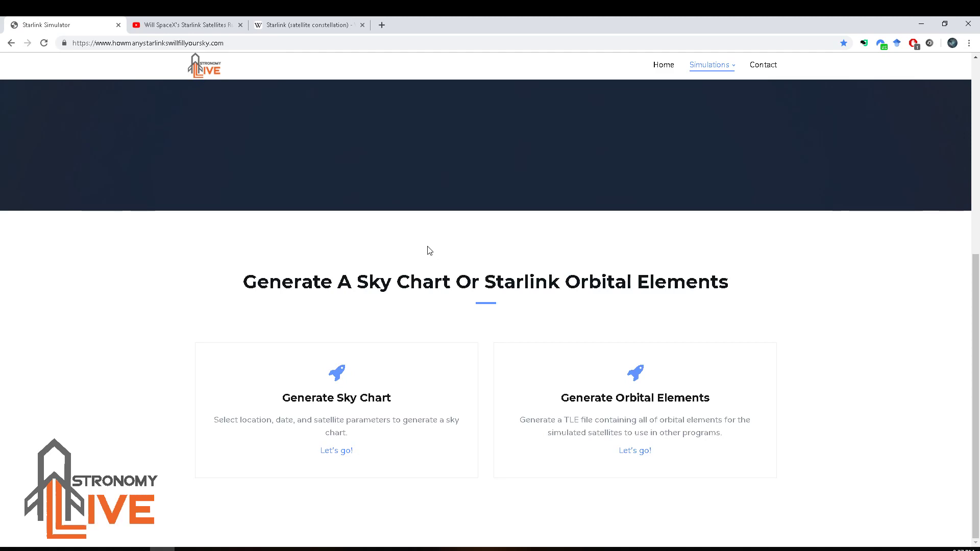
click(150, 45)
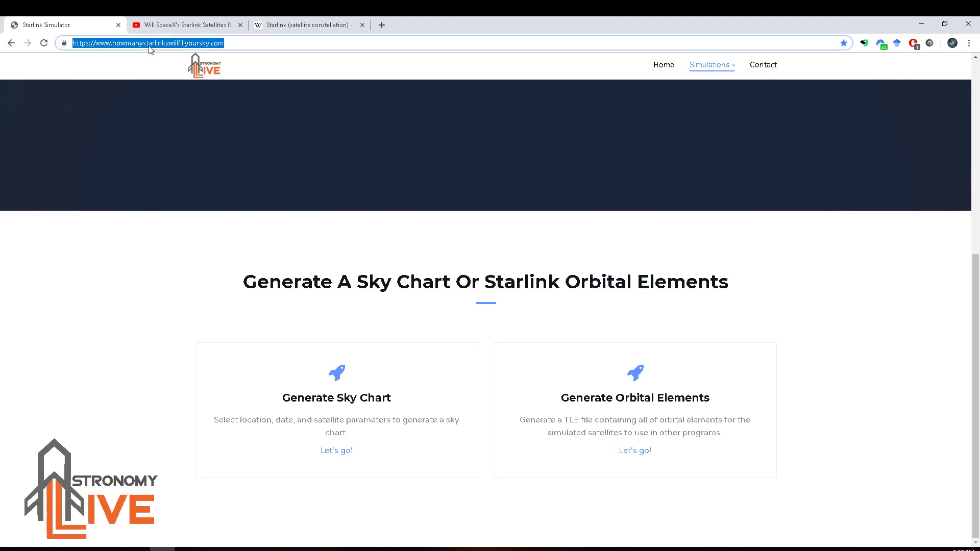